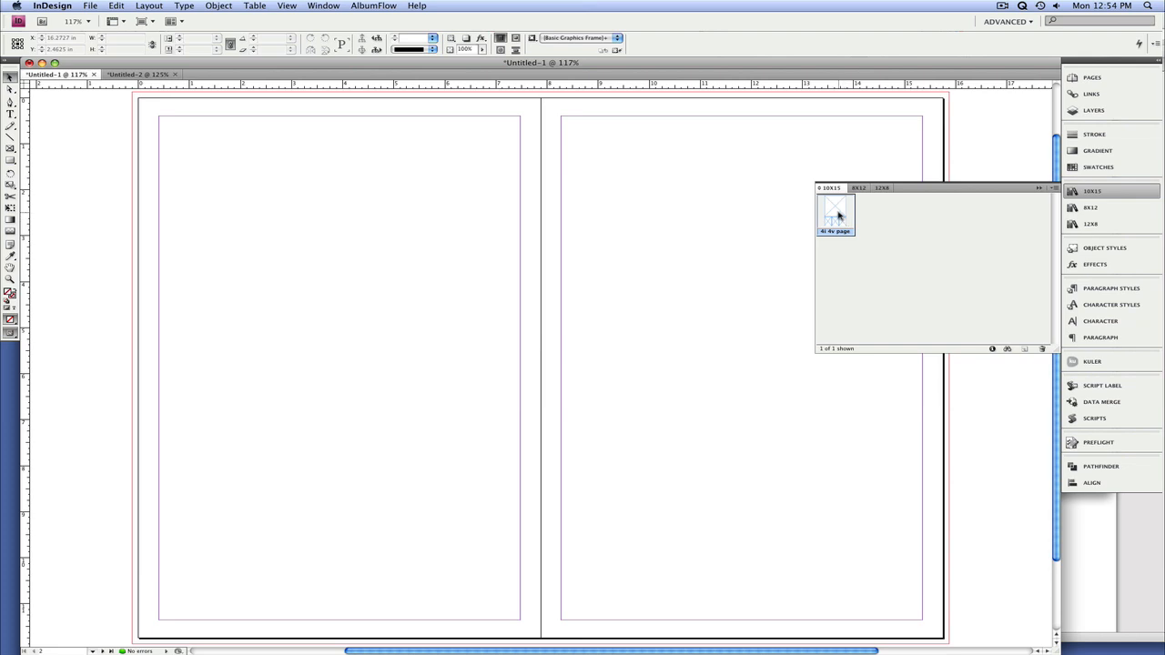
# Step: Place the "4i 4v page" item from the 10x15 library on the Untitled-1 spread and select the placed group
pyautogui.rightClick(832, 211)
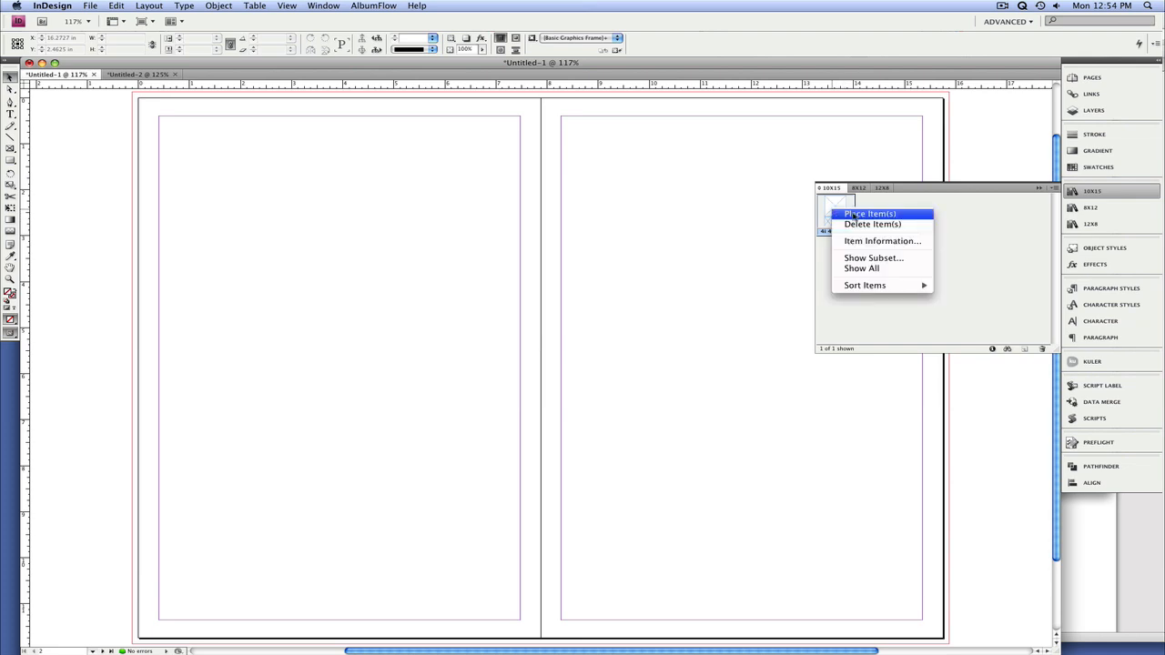
pyautogui.click(855, 214)
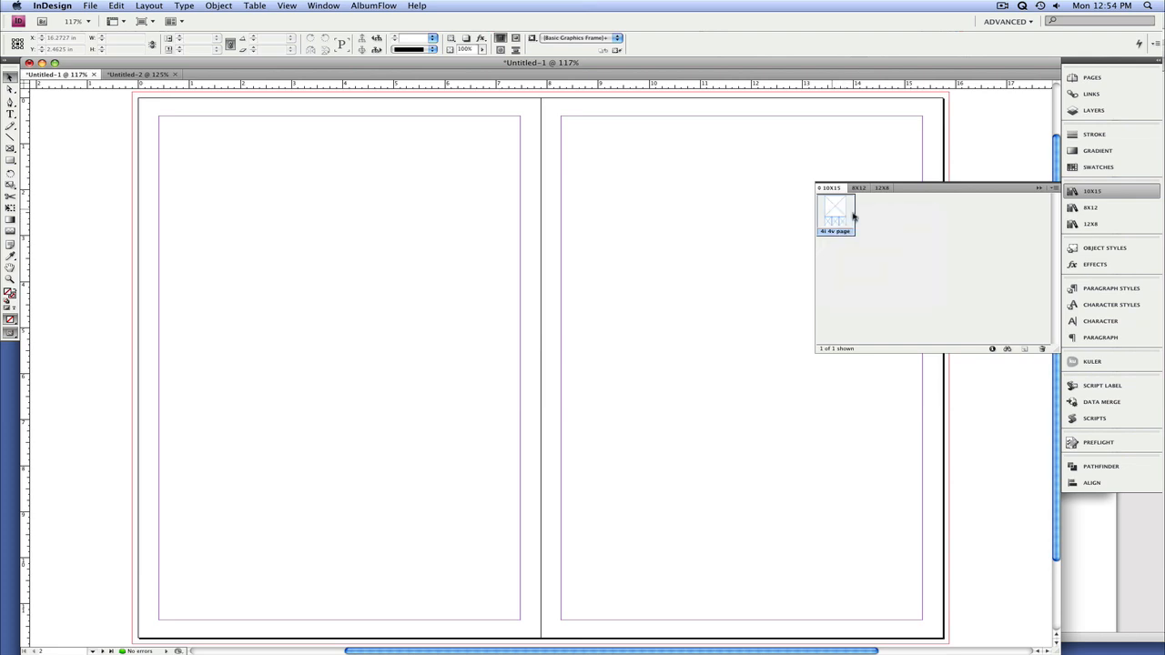
pyautogui.click(1037, 188)
pyautogui.click(463, 255)
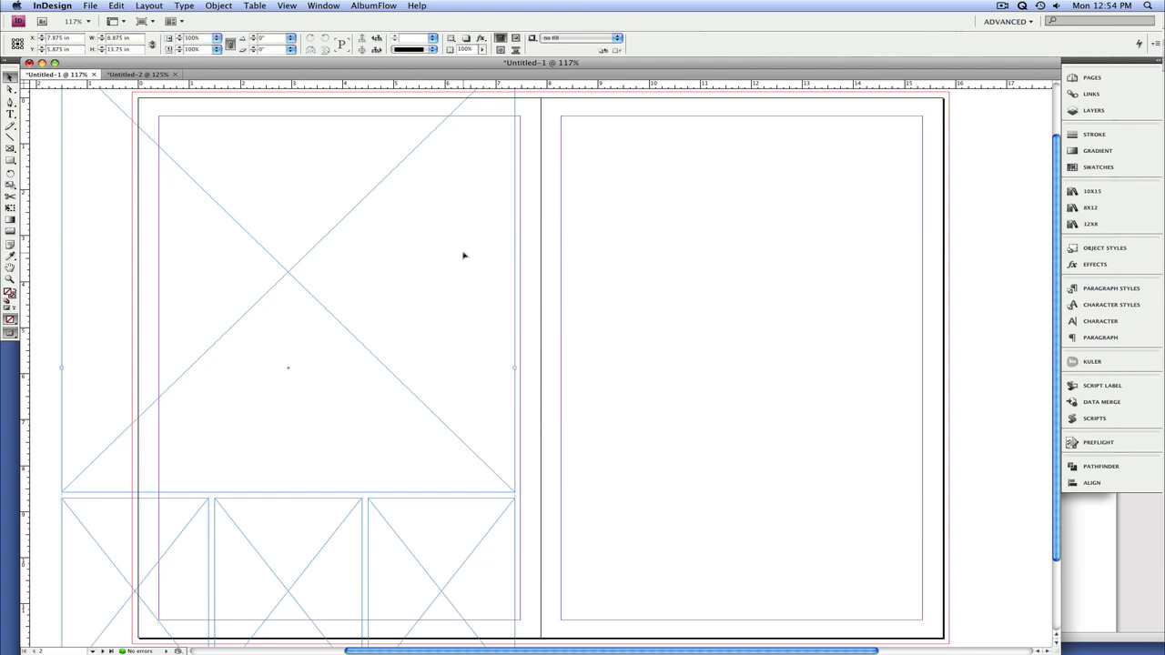
# Step: Apply the "blue fill" object style to the group and resize it to the left page's margins, 7.075 x 10.95 in
pyautogui.press('super+KP_1')
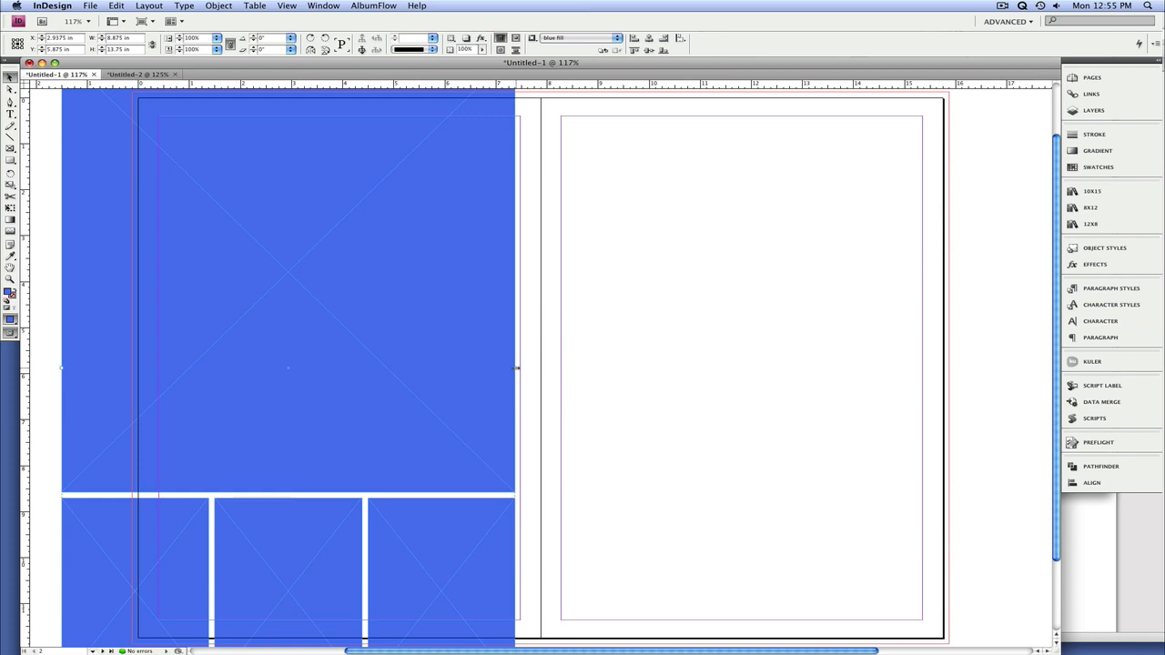
pyautogui.moveTo(514, 368); pyautogui.dragTo(331, 278)
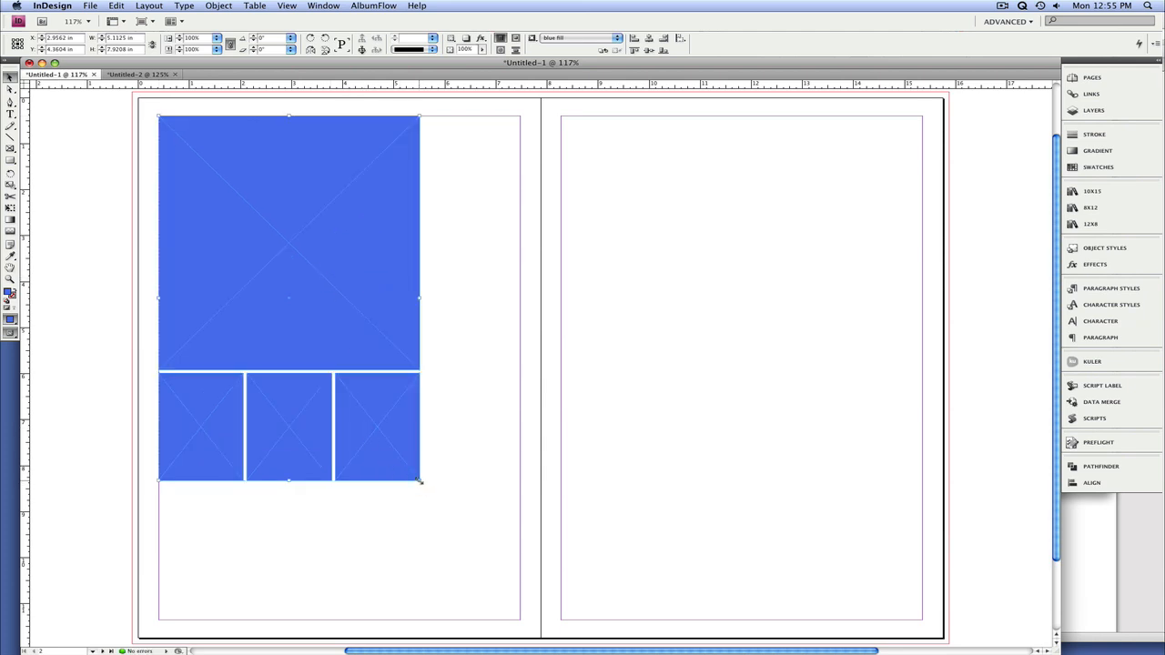
pyautogui.moveTo(420, 480); pyautogui.dragTo(521, 620)
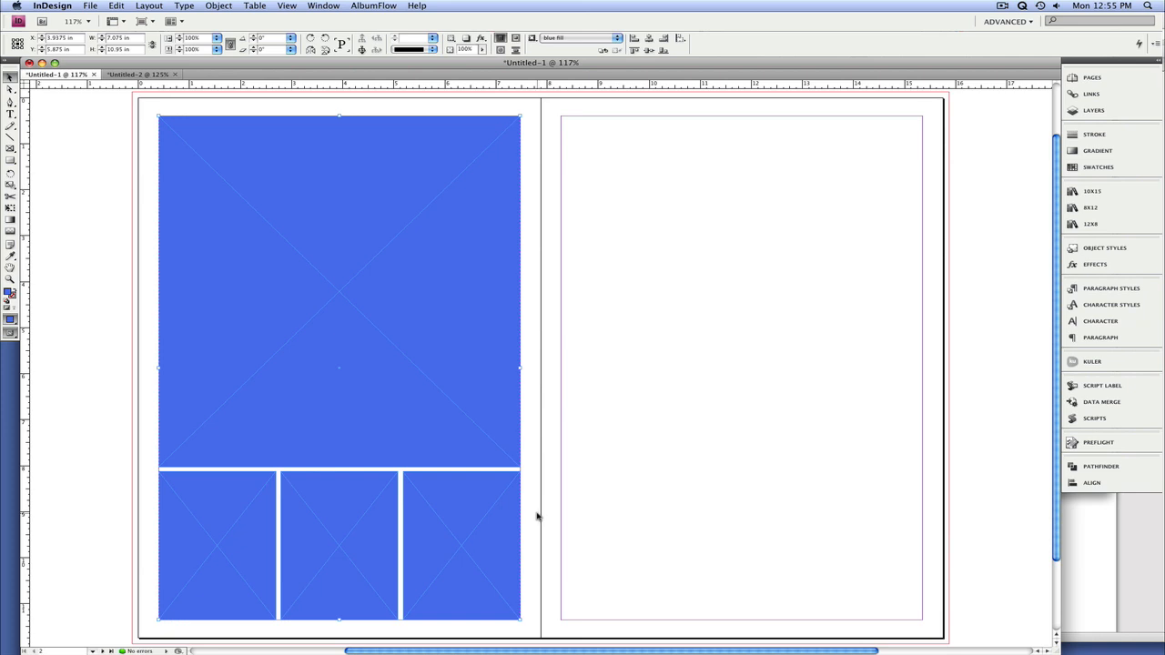
# Step: Use AlbumFlow's Set Spacing on the group with 0.125 in horizontal and vertical spacing and Fill Proportionally fitting
pyautogui.press('w')
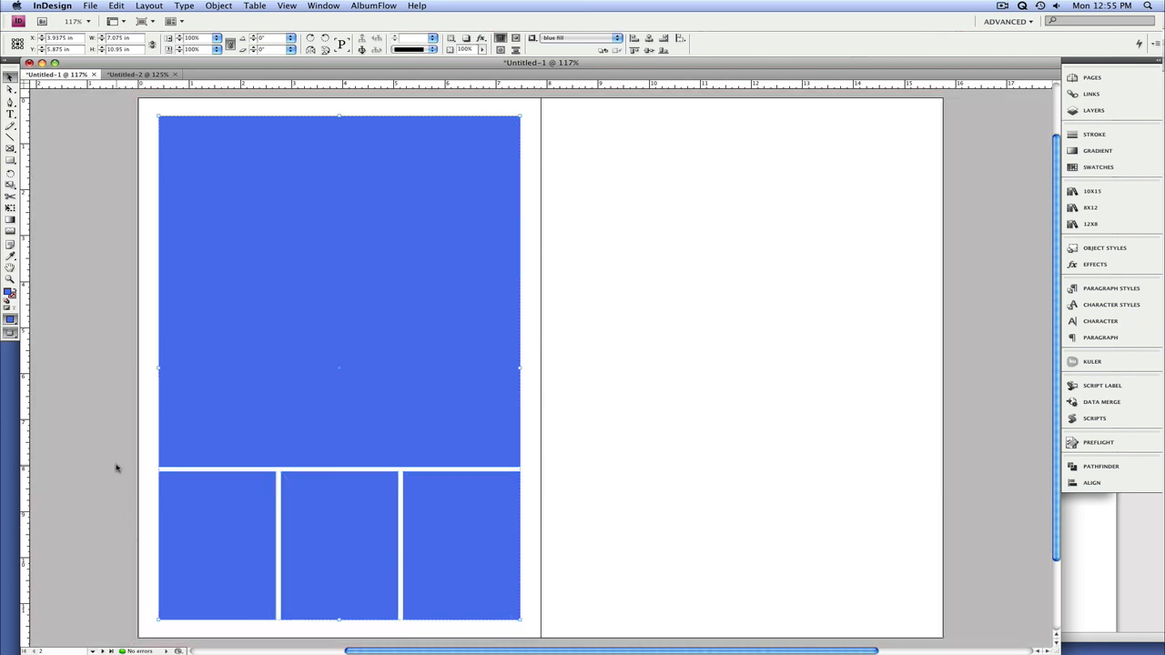
pyautogui.press('z')
pyautogui.moveTo(110, 435); pyautogui.dragTo(600, 584)
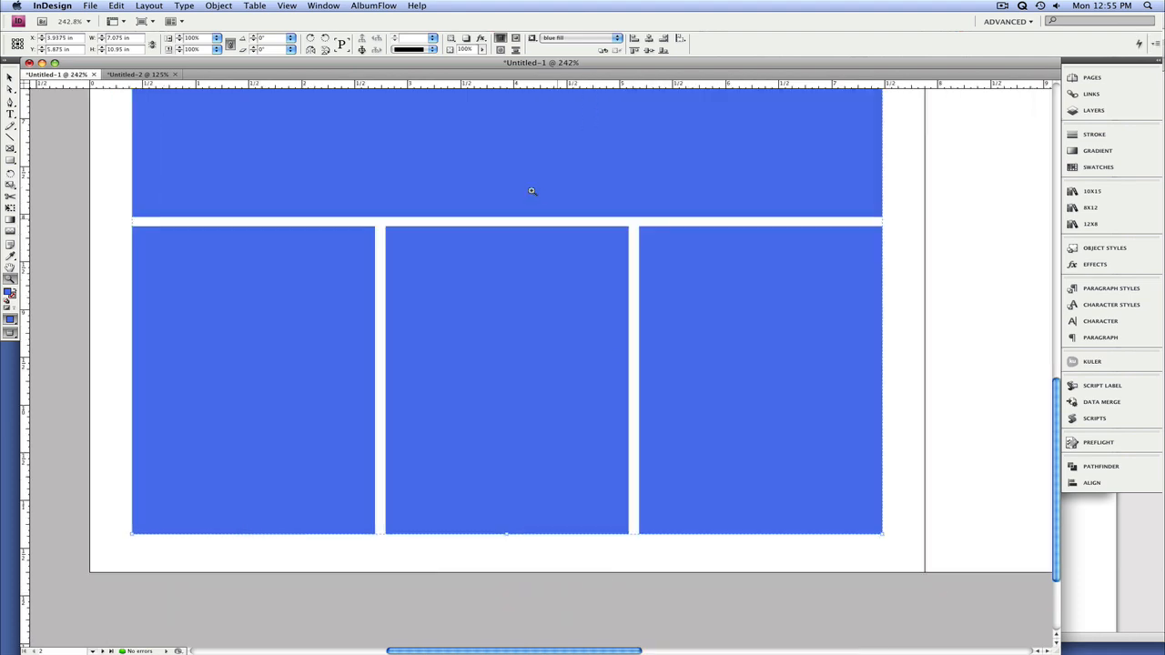
pyautogui.click(363, 5)
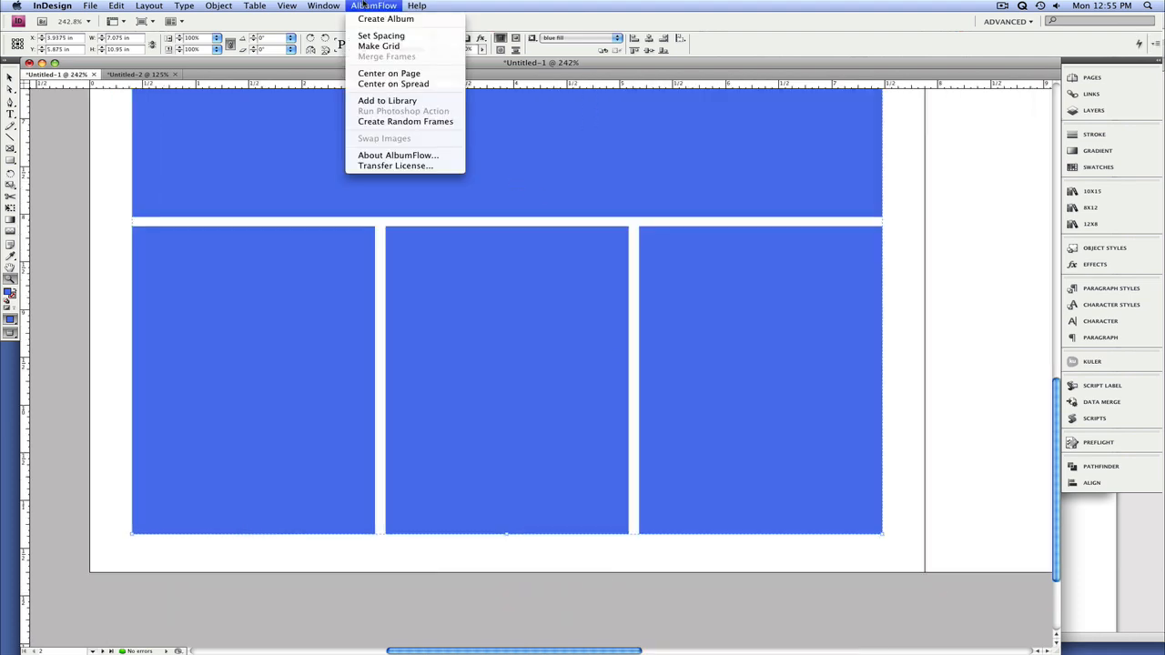
pyautogui.click(377, 38)
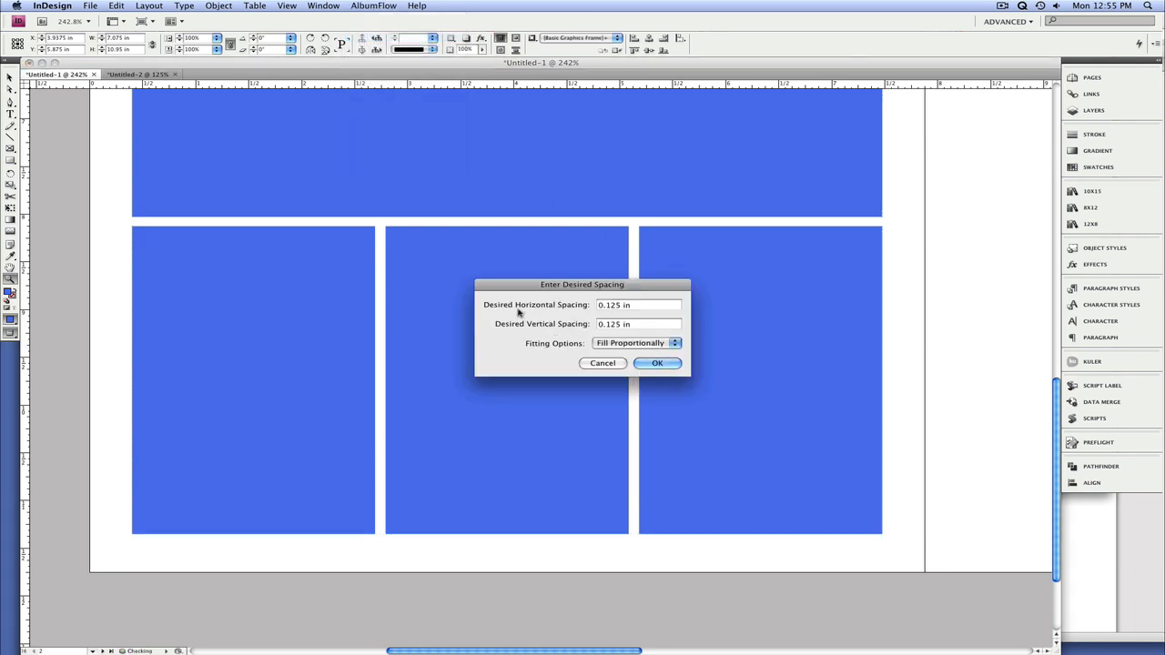
pyautogui.click(666, 362)
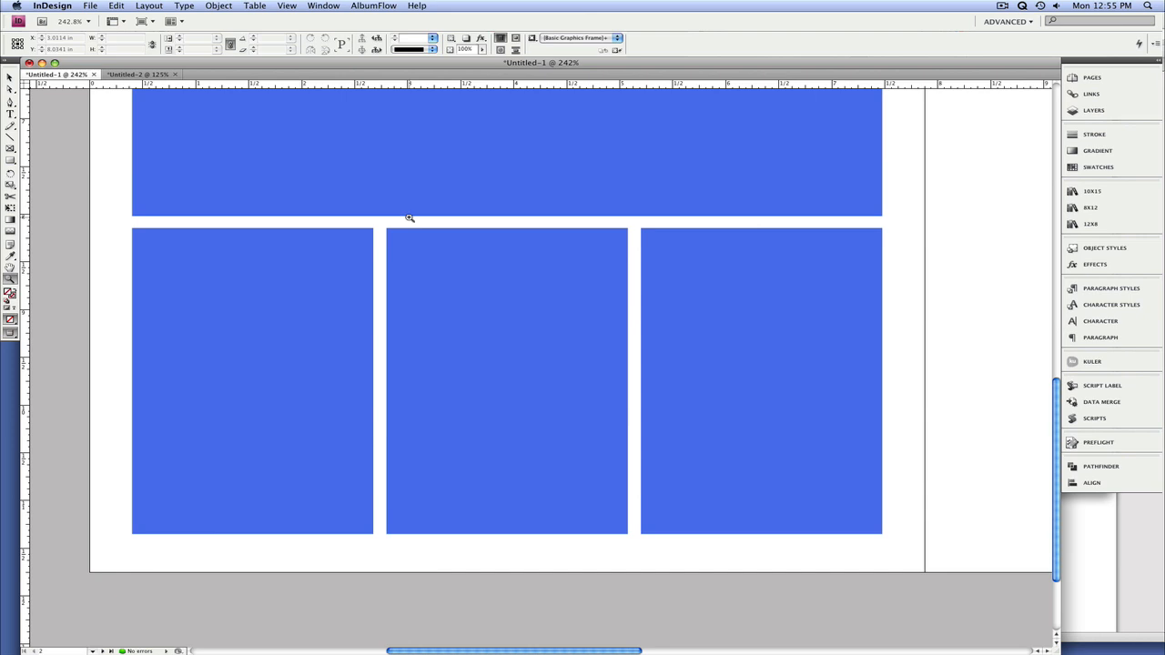
pyautogui.press('super+0')
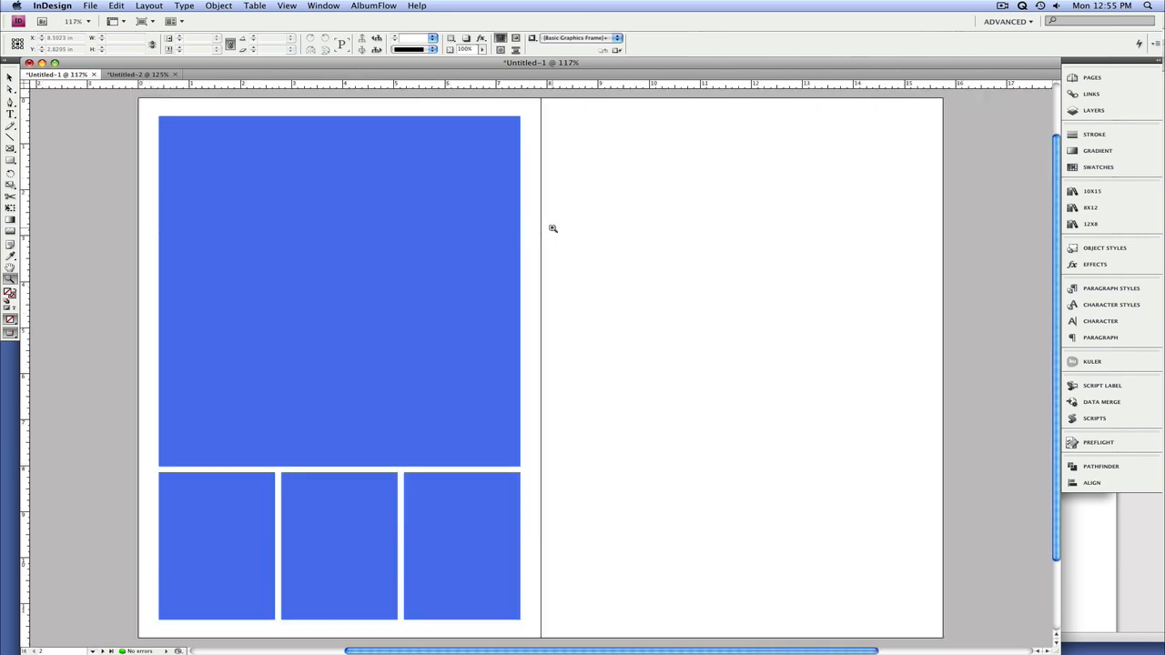
# Step: Apply the "no fill" object style to all four frames on the left page
pyautogui.press('v')
pyautogui.moveTo(567, 227); pyautogui.dragTo(423, 275)
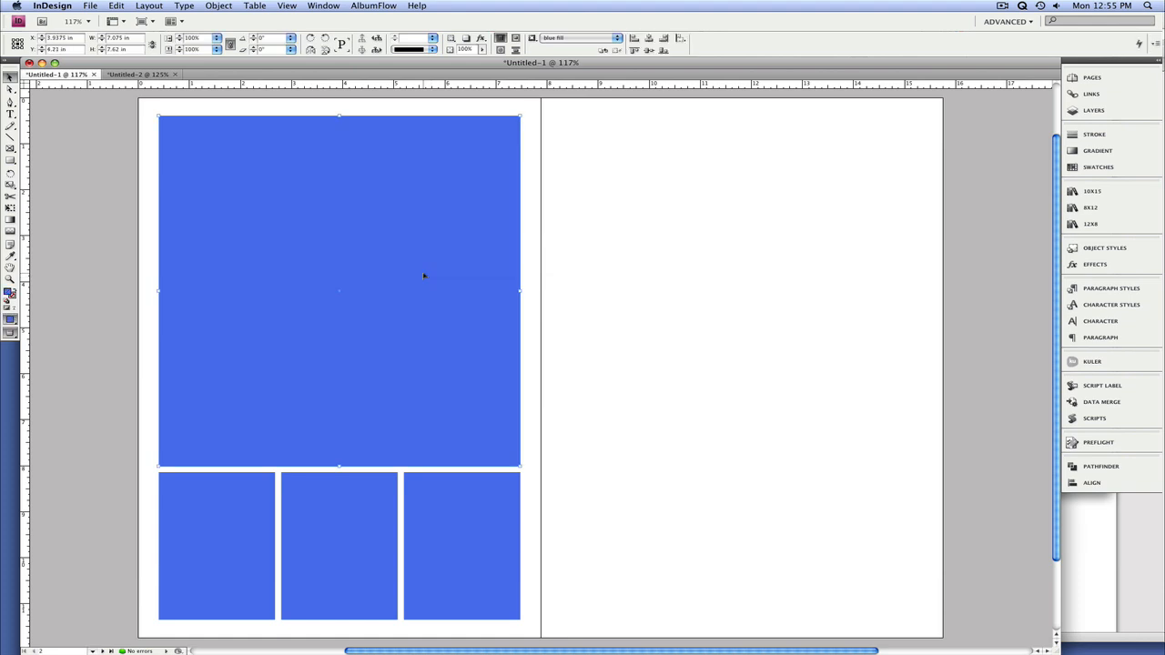
pyautogui.press('/')
pyautogui.press('w')
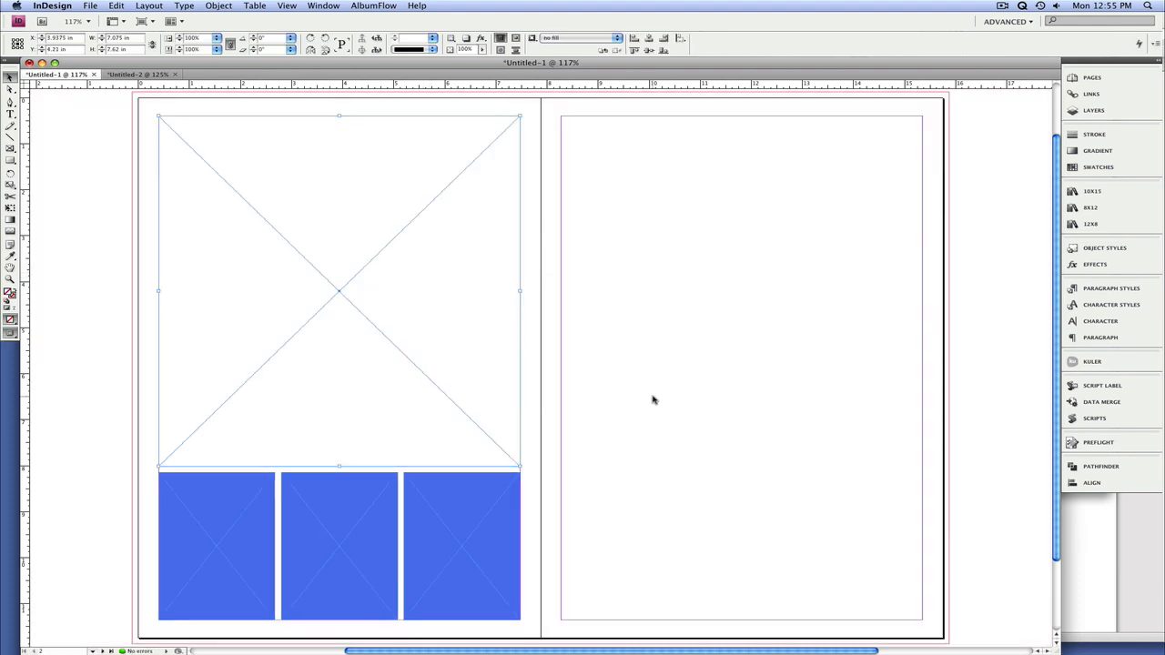
pyautogui.click(652, 399)
pyautogui.press('super+a')
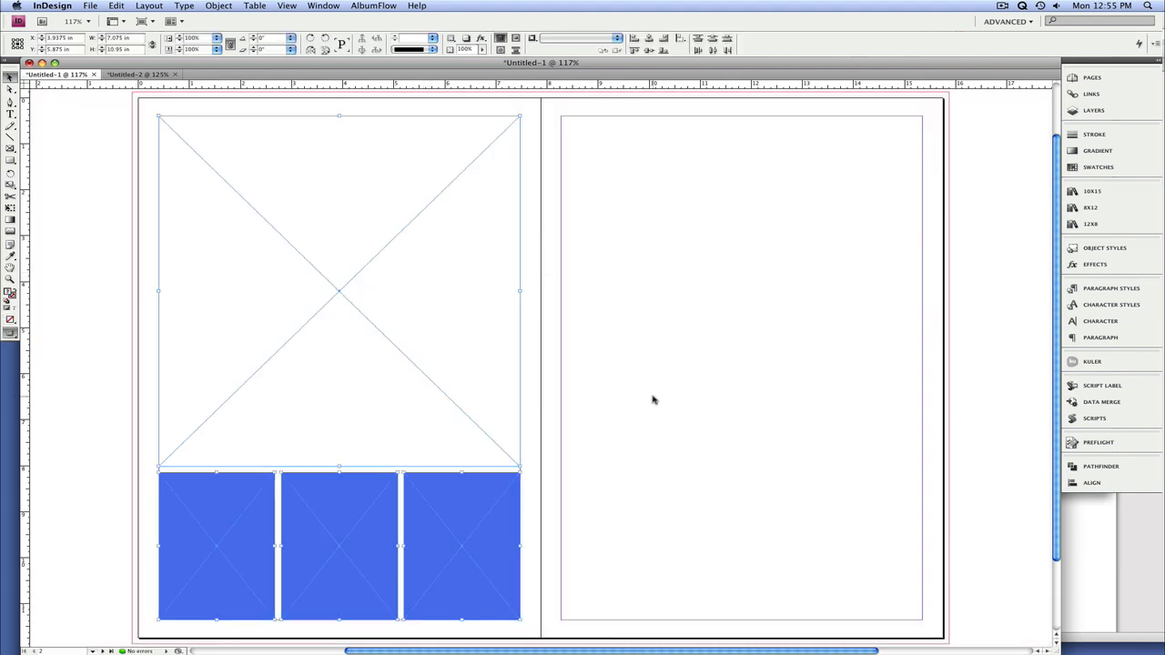
pyautogui.press('/')
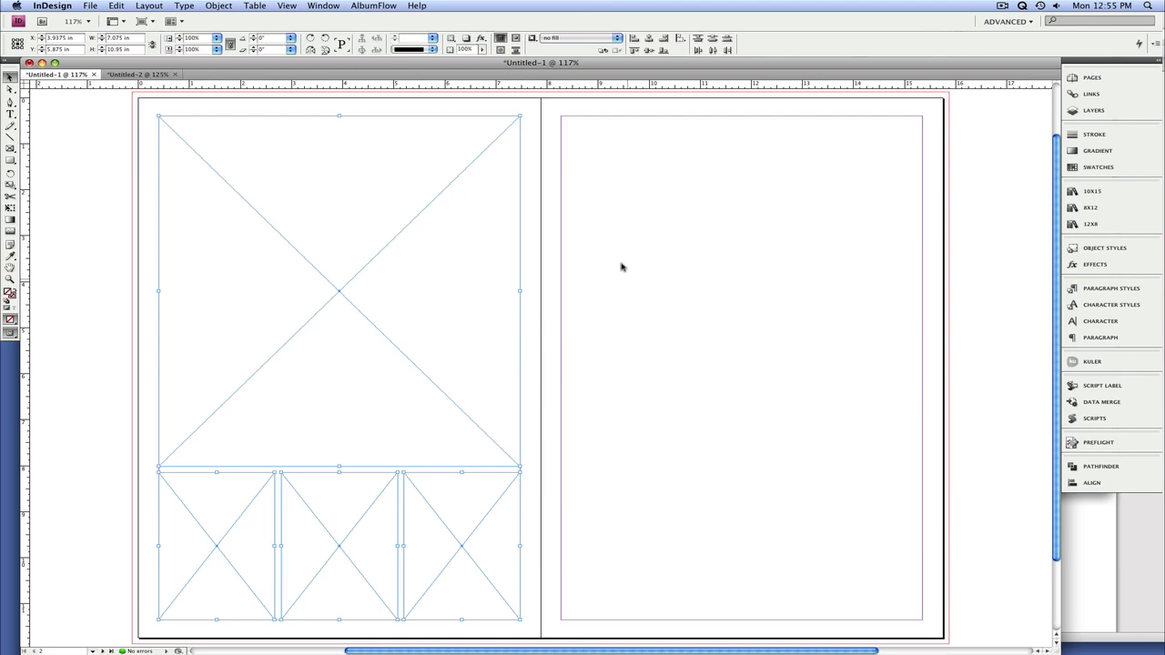
# Step: Add the four frames to the 8x12.indl library as "4i 4v page" with a square aspect ratio of 1.02
pyautogui.click(368, 6)
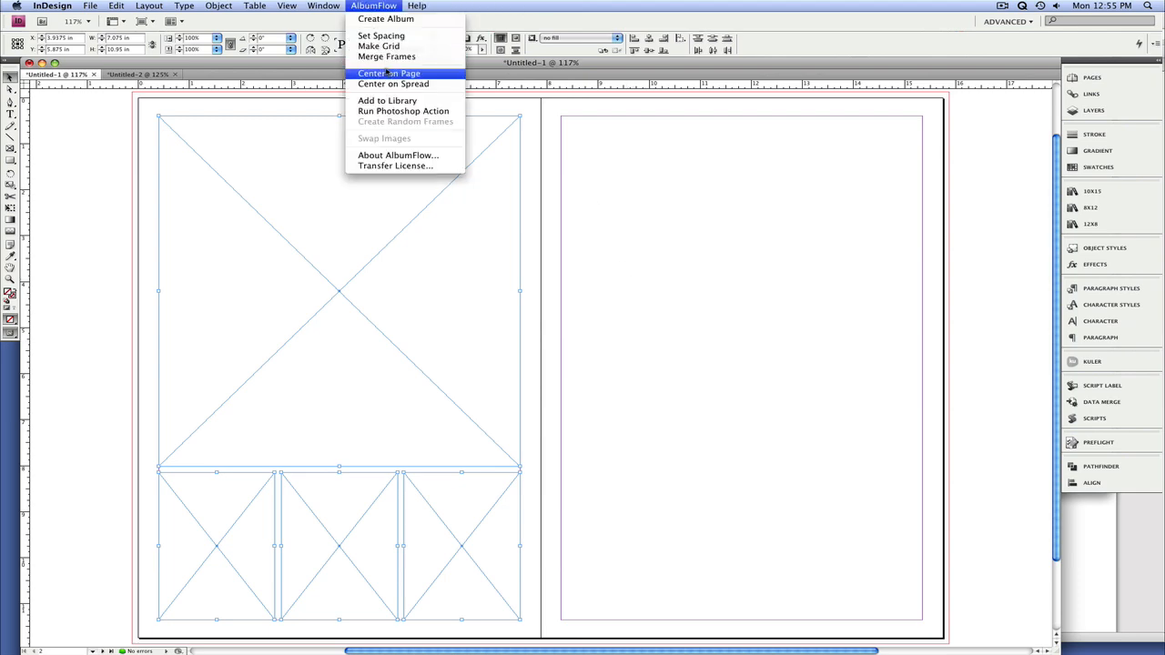
pyautogui.click(387, 100)
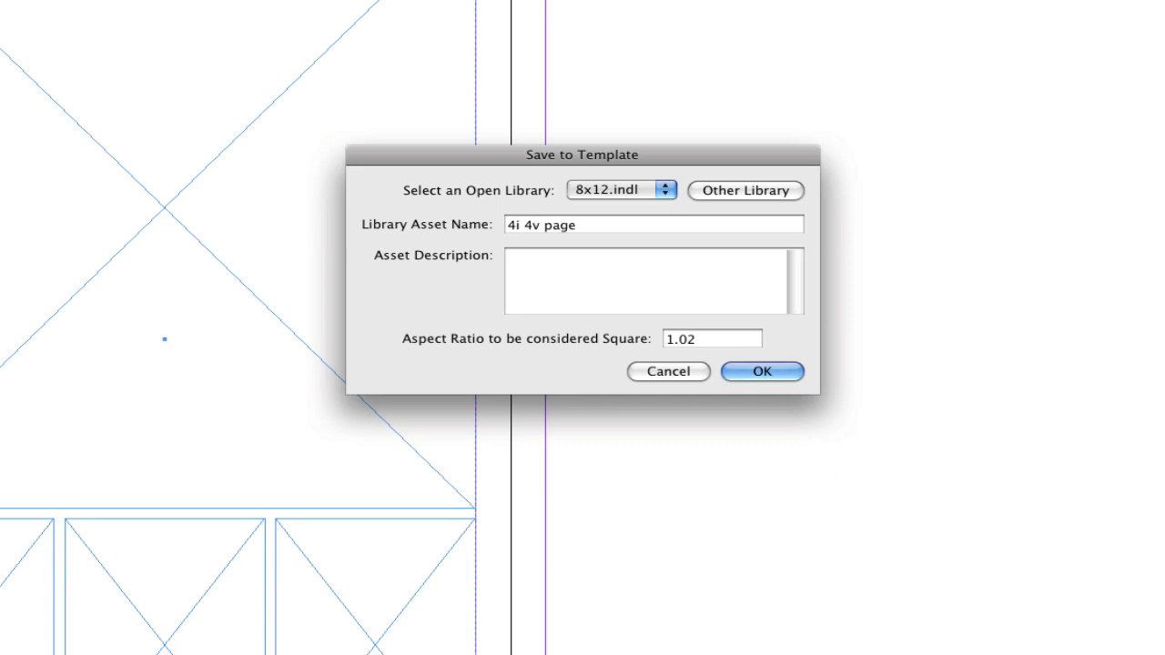
pyautogui.click(773, 371)
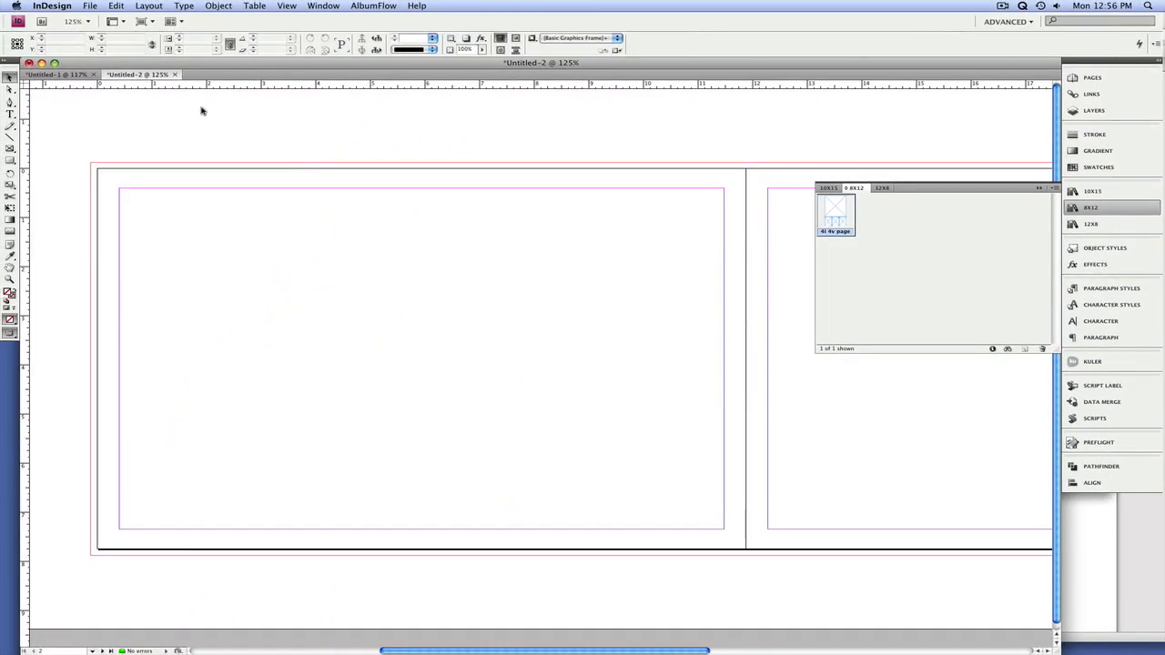
# Step: Place the "4i 4v page" item from the 10x15 library in Untitled-2 and select the placed group
pyautogui.click(1088, 192)
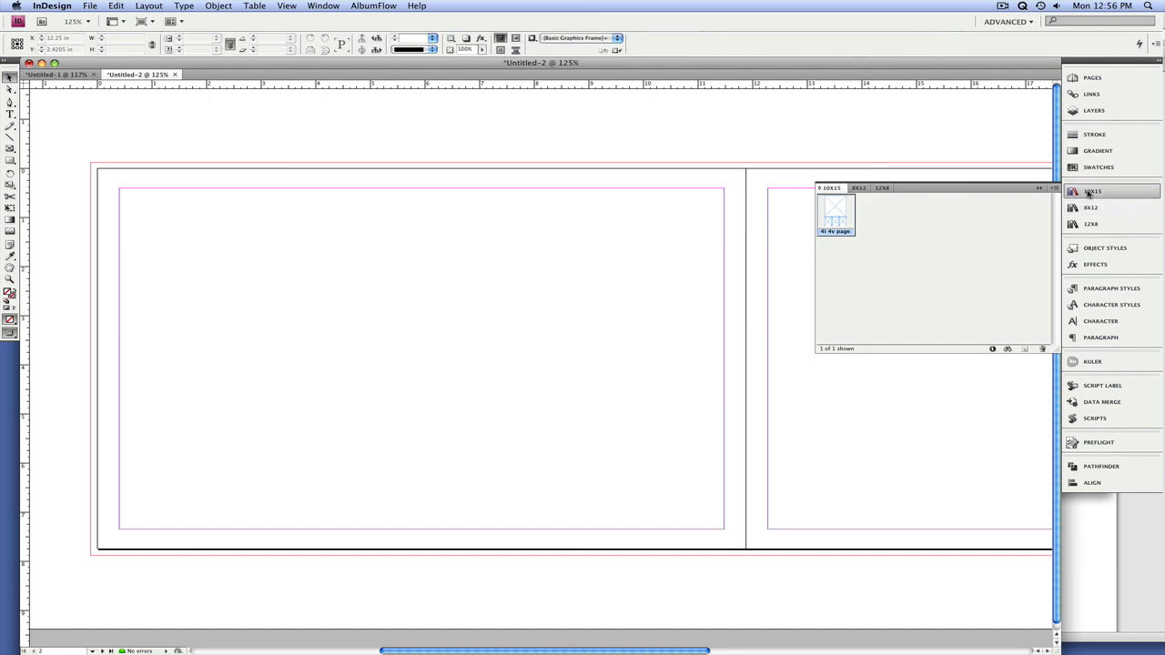
pyautogui.click(1088, 192)
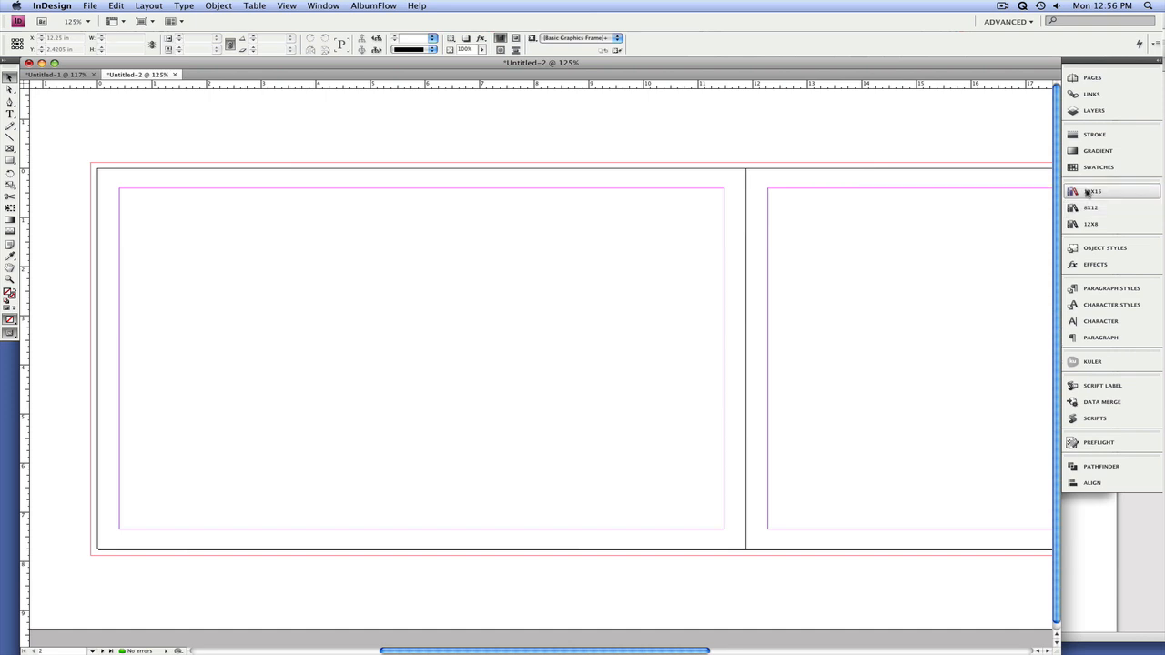
pyautogui.click(1087, 192)
pyautogui.rightClick(830, 212)
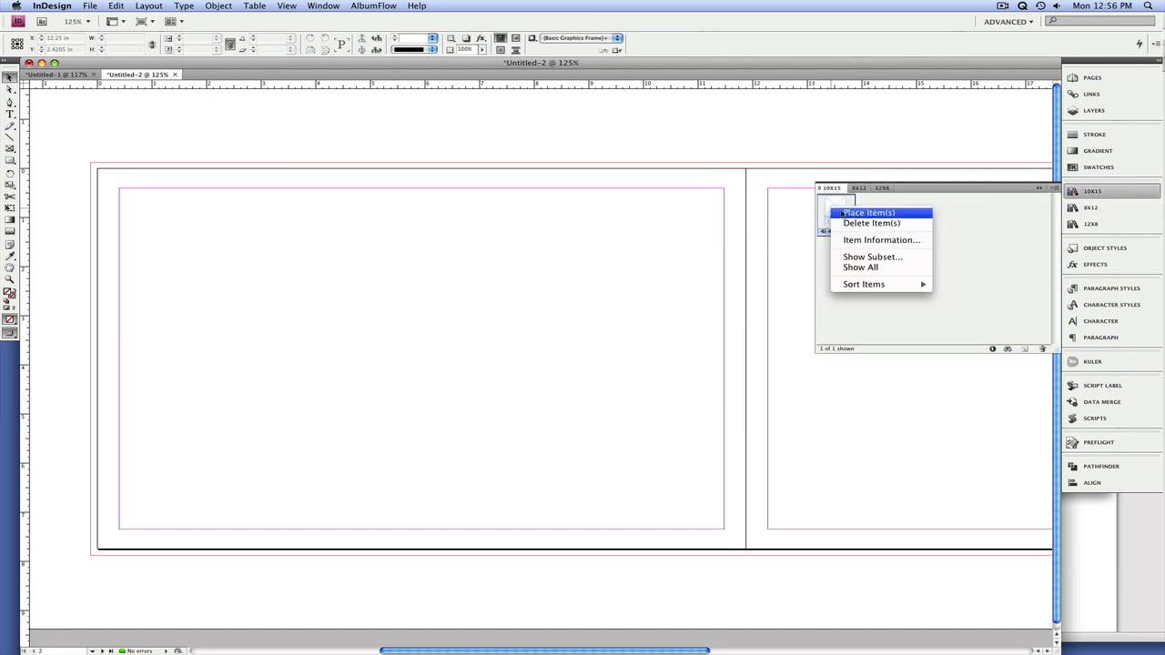
pyautogui.click(853, 213)
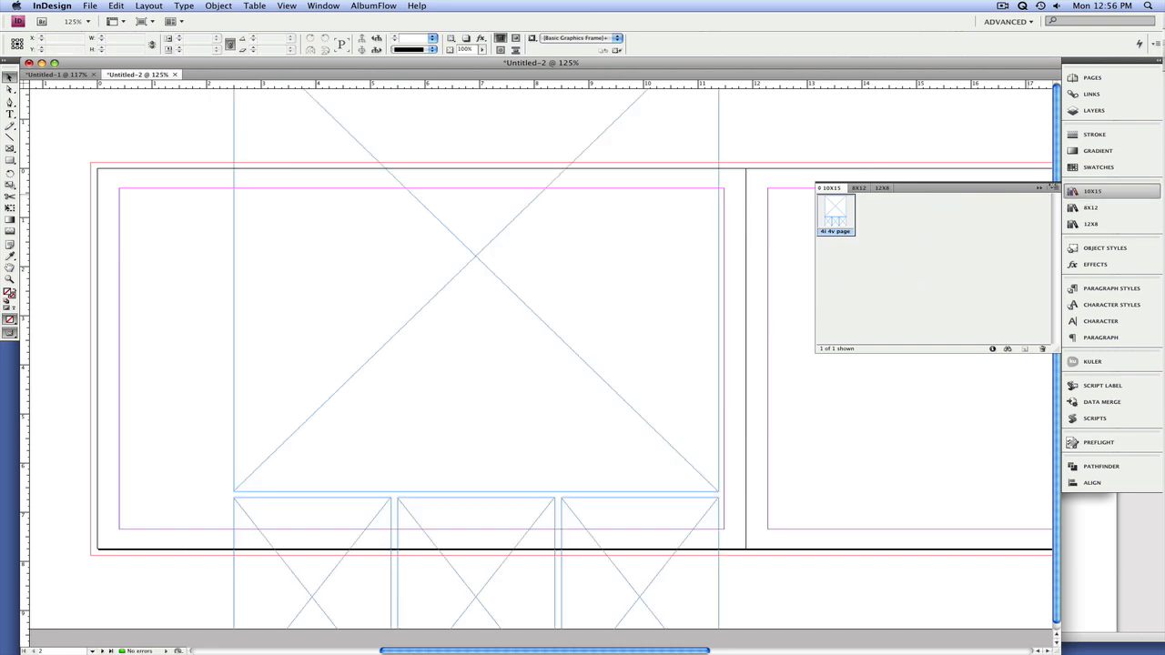
pyautogui.click(1040, 189)
pyautogui.click(678, 244)
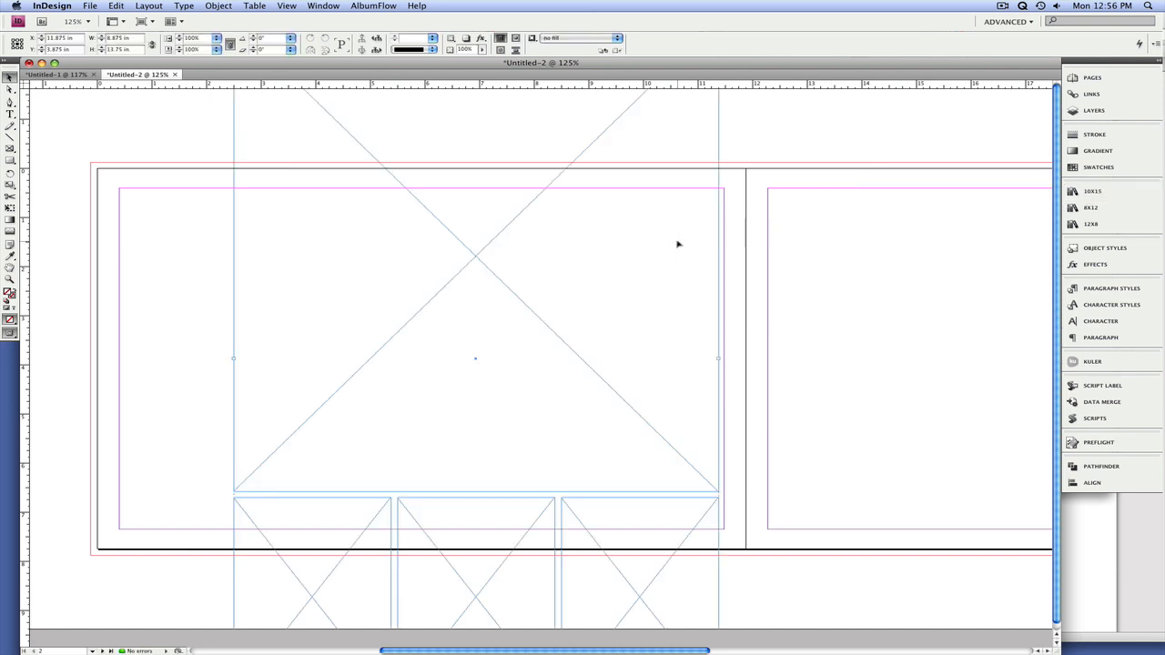
# Step: Give the placed group the "blue fill" object style and stretch it to the left page's margins, 11.075 x 6.95 in
pyautogui.press('super+KP_1')
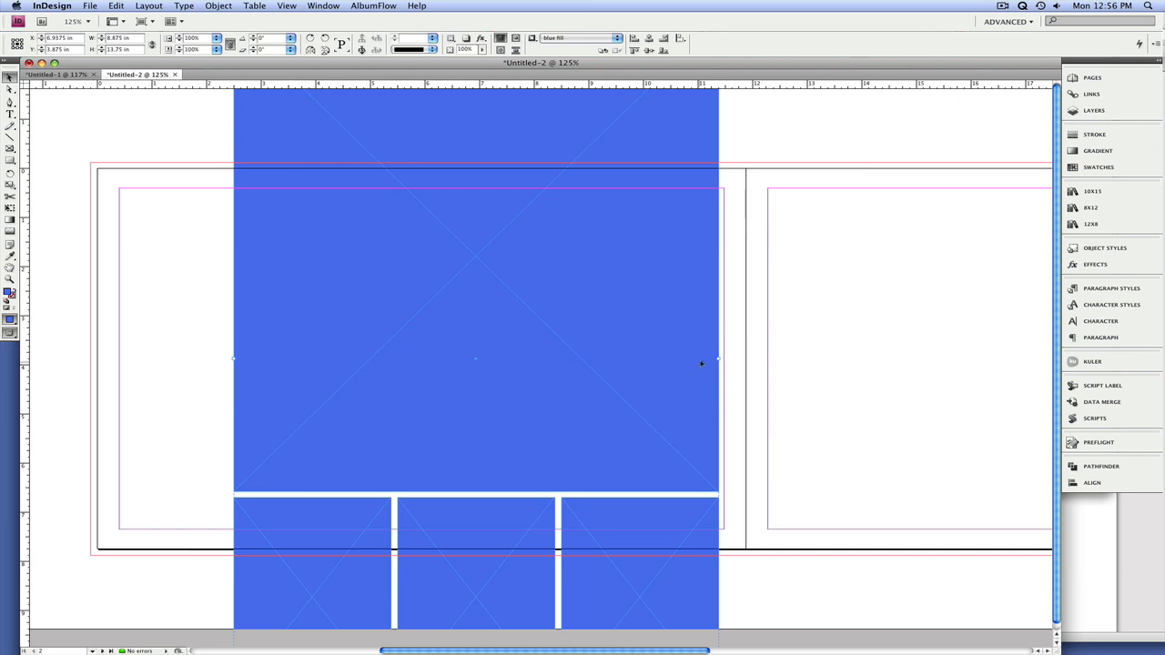
pyautogui.moveTo(719, 359); pyautogui.dragTo(343, 383)
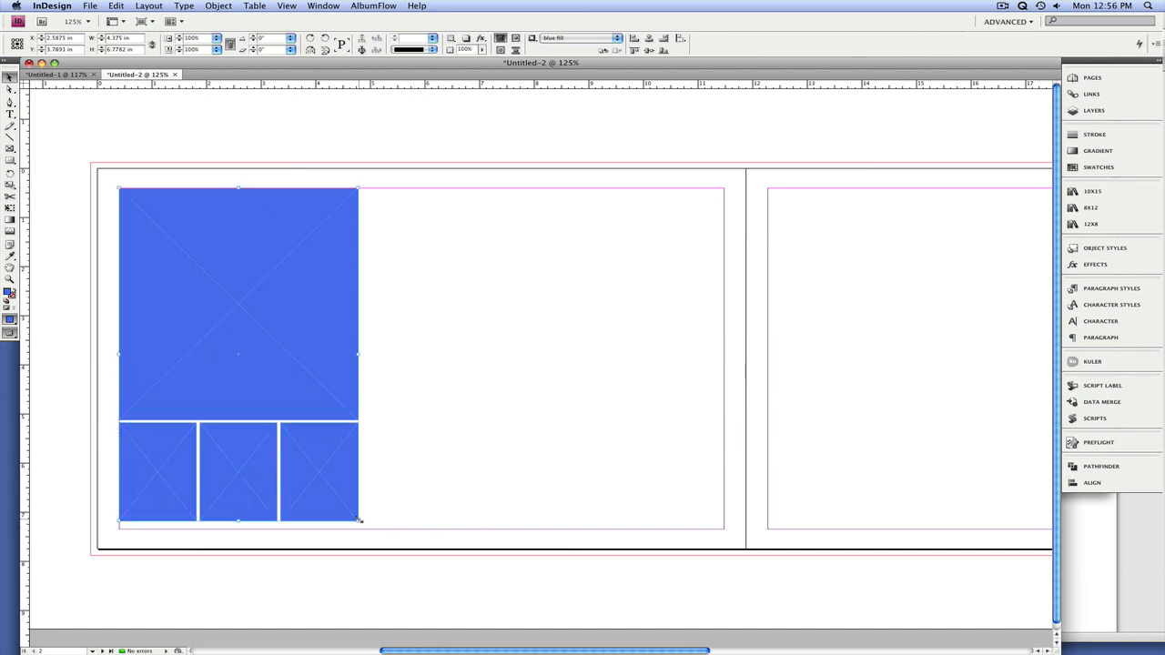
pyautogui.moveTo(360, 520); pyautogui.dragTo(726, 529)
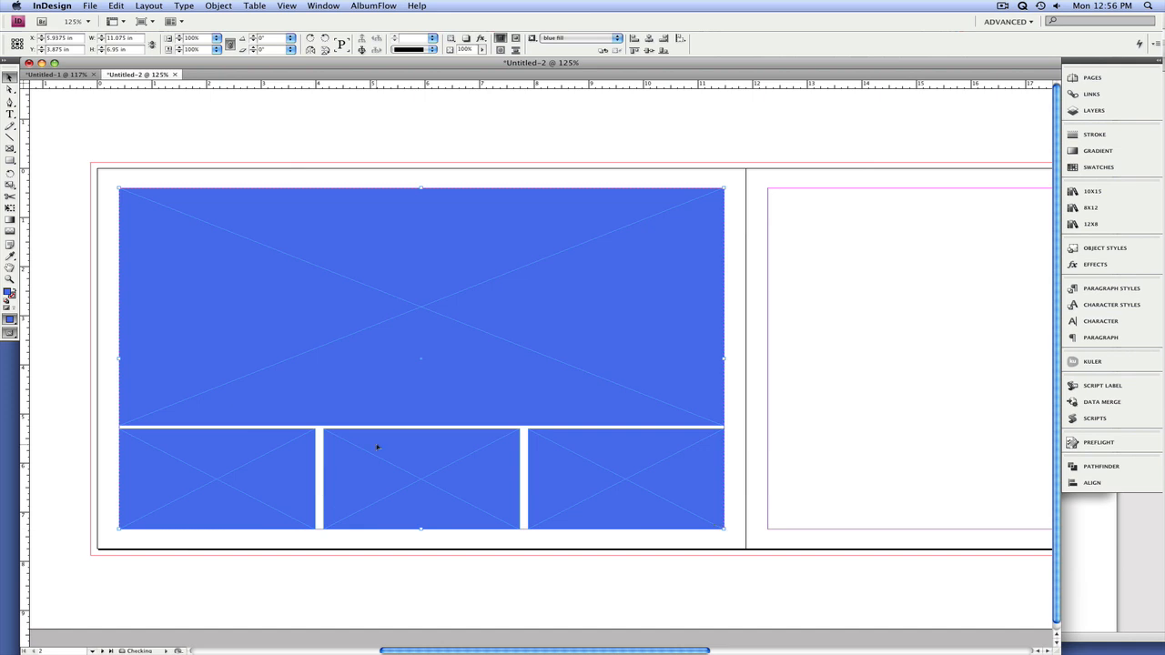
# Step: Even out the gaps in the Untitled-2 layout with Set Spacing at 0.125 in horizontally and vertically, Fill Proportionally
pyautogui.press('z')
pyautogui.moveTo(85, 396); pyautogui.dragTo(790, 543)
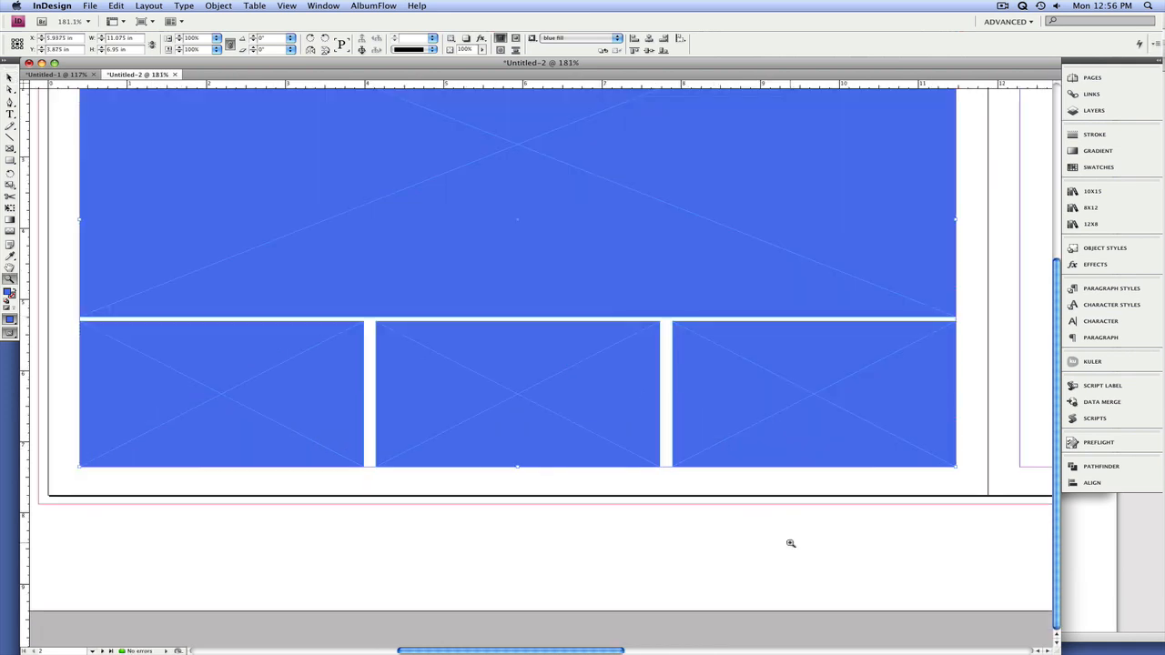
pyautogui.click(378, 6)
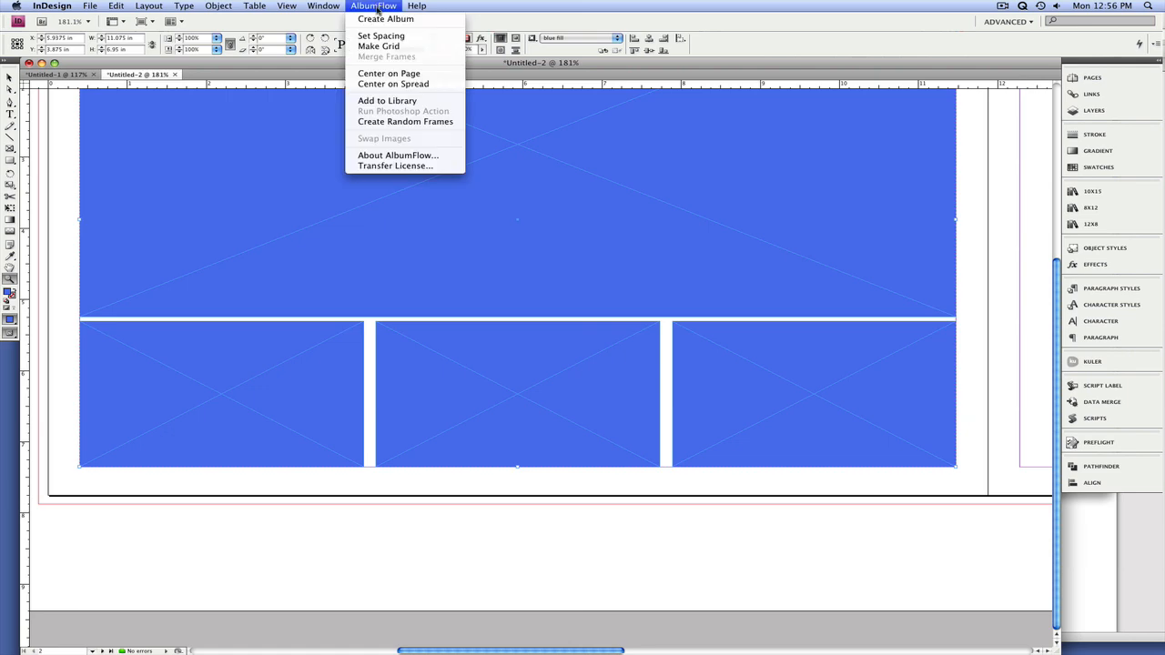
pyautogui.click(377, 37)
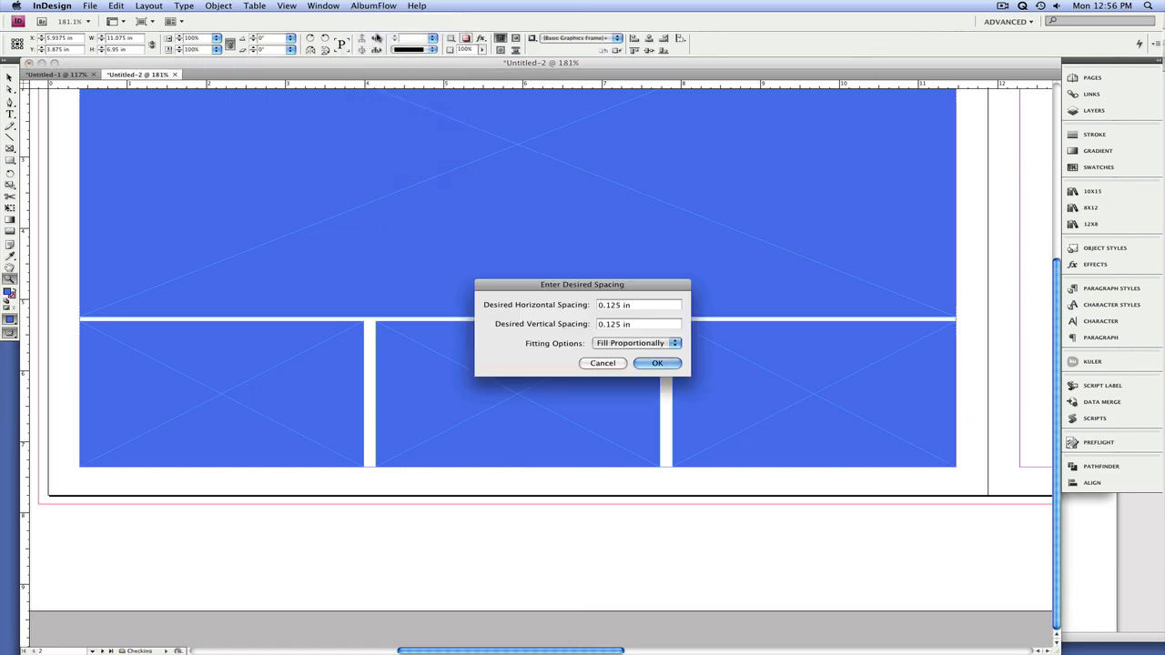
pyautogui.press('Return')
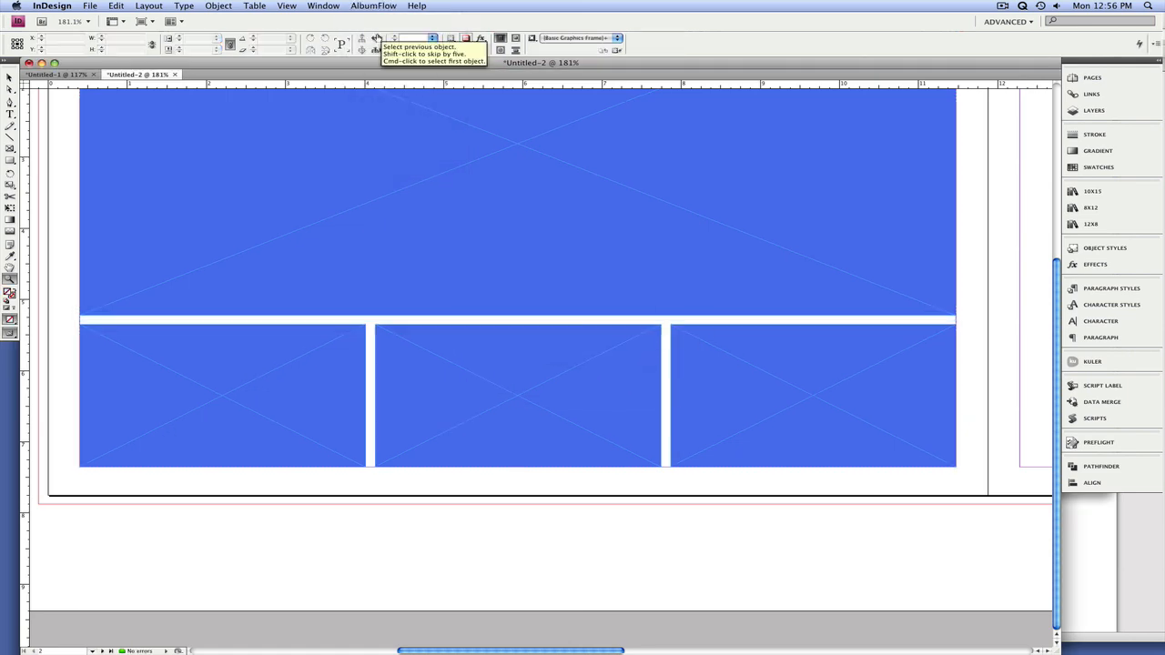
pyautogui.press('super+alt+0')
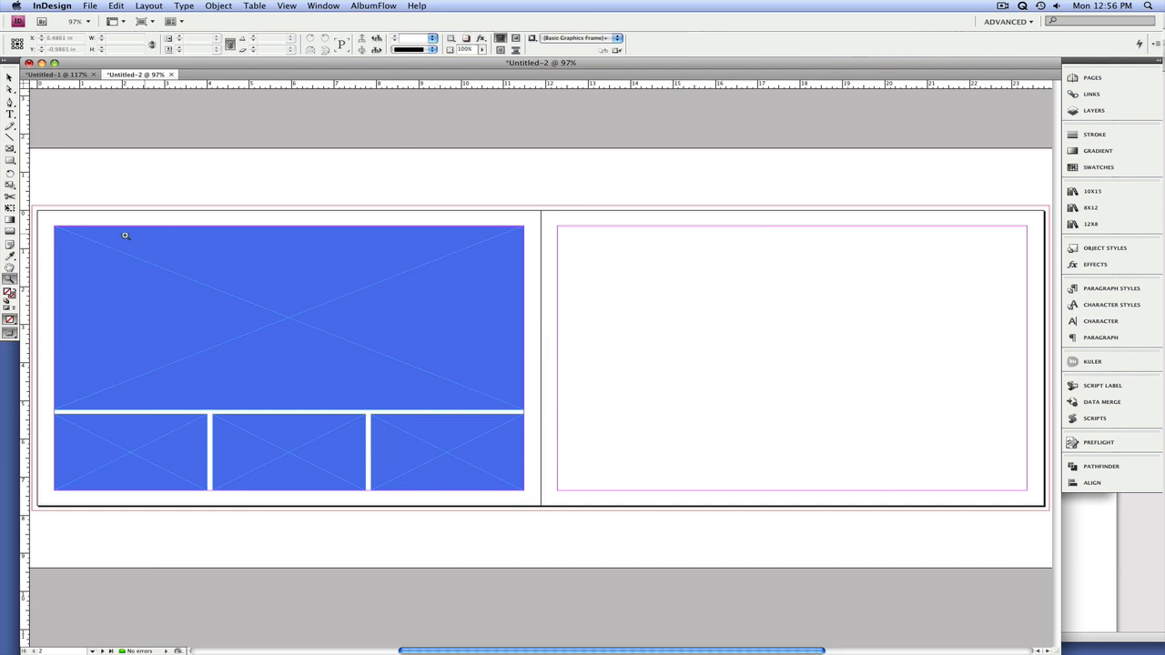
# Step: Select the four blue frames in Untitled-2 and apply the "no fill" object style
pyautogui.press('v')
pyautogui.moveTo(91, 188); pyautogui.dragTo(469, 519)
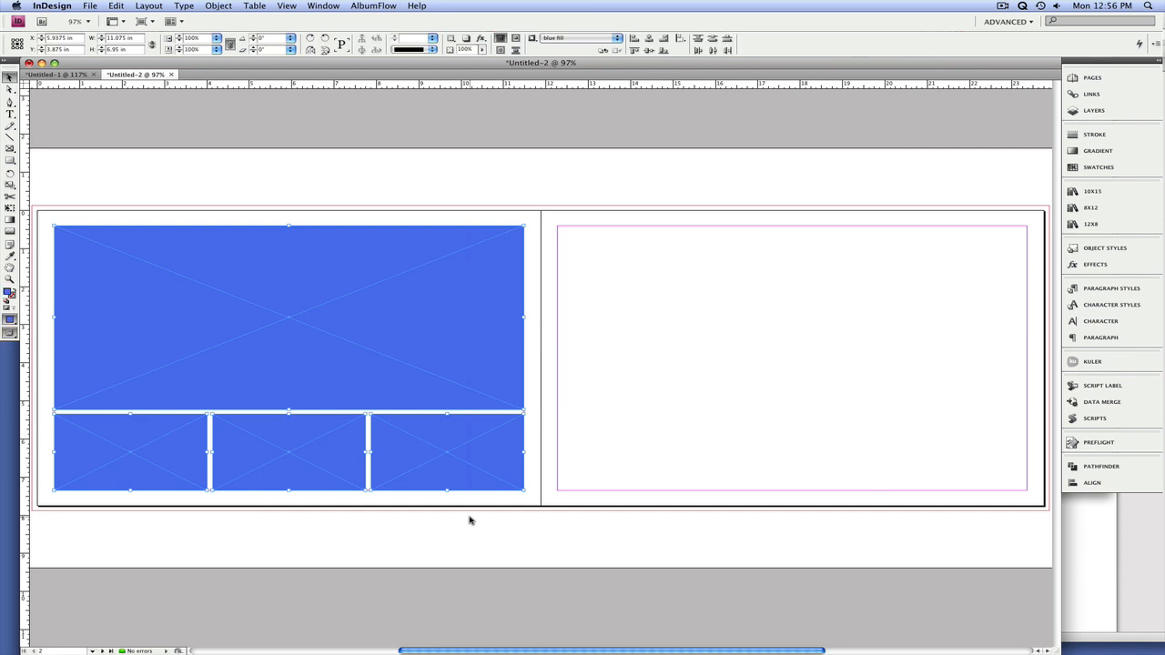
pyautogui.press('/')
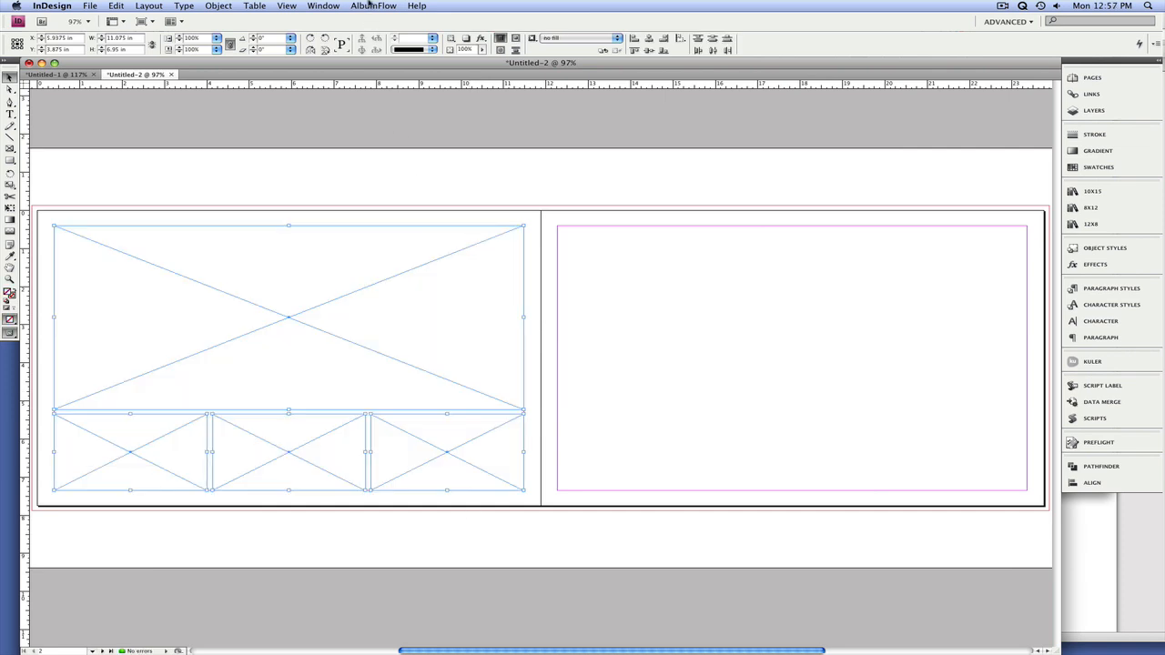
# Step: Add the selected four-frame layout to the 12x8.indl library as "4i 4h page", with 1.02 as the square aspect ratio
pyautogui.click(368, 5)
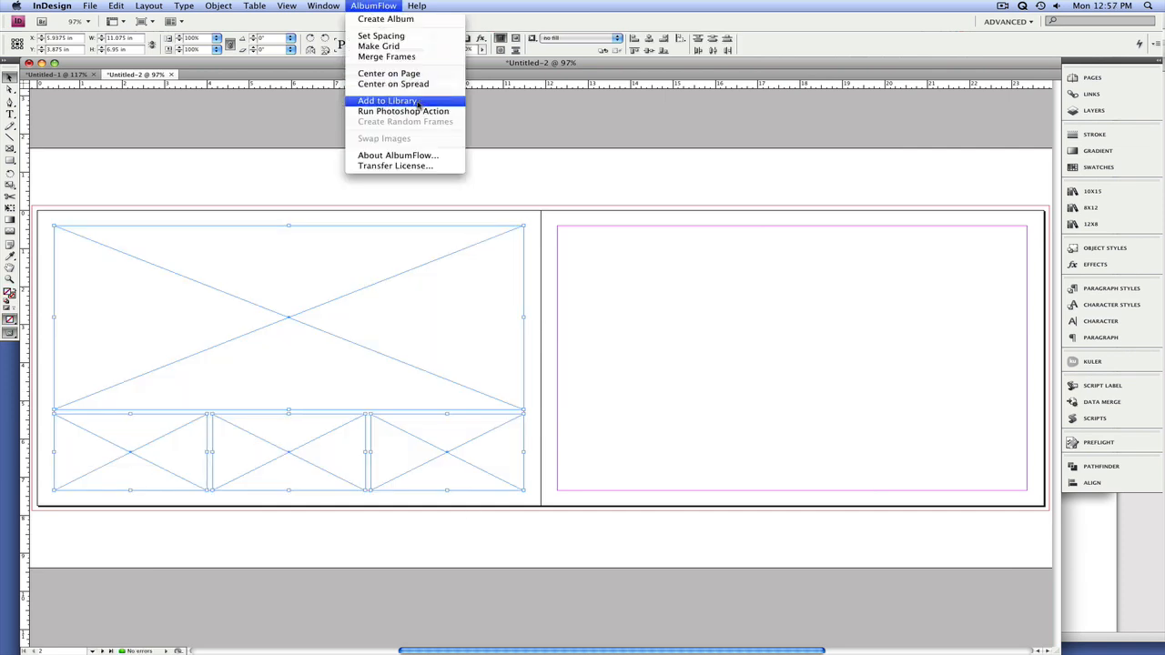
pyautogui.click(418, 101)
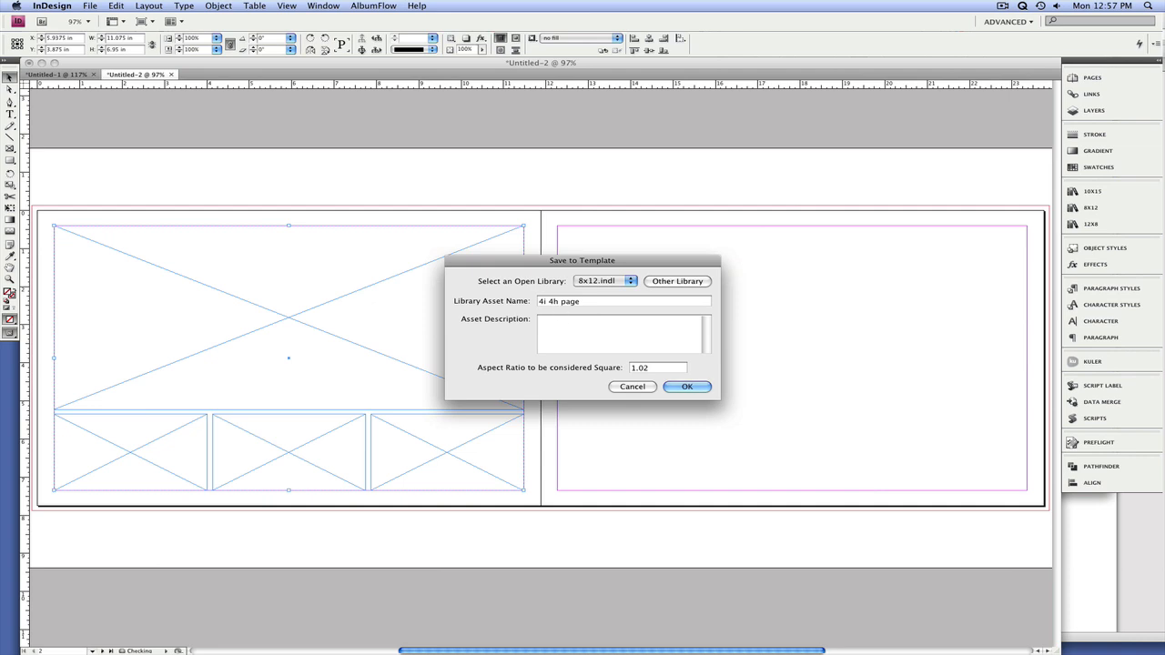
pyautogui.click(600, 282)
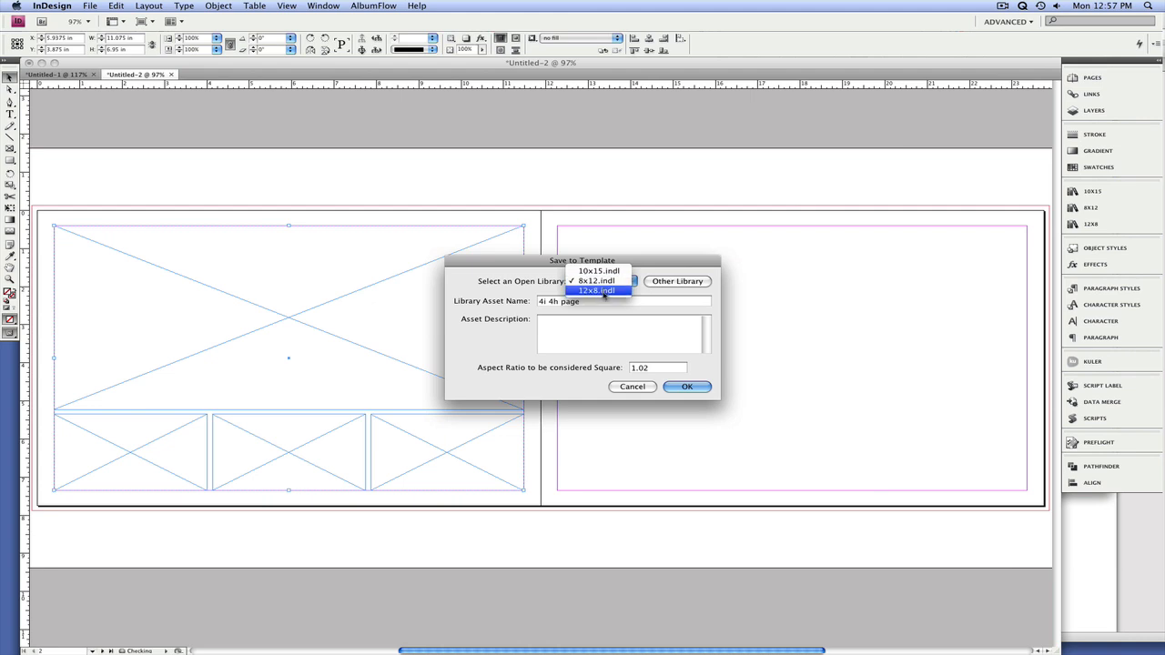
pyautogui.click(603, 290)
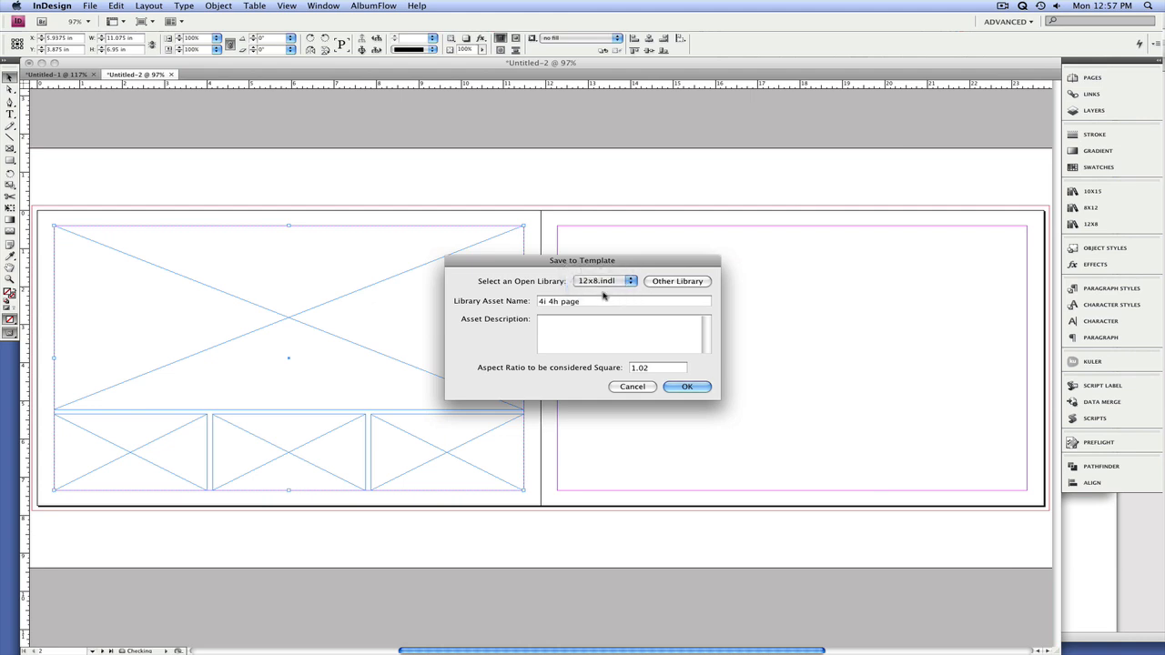
pyautogui.click(683, 386)
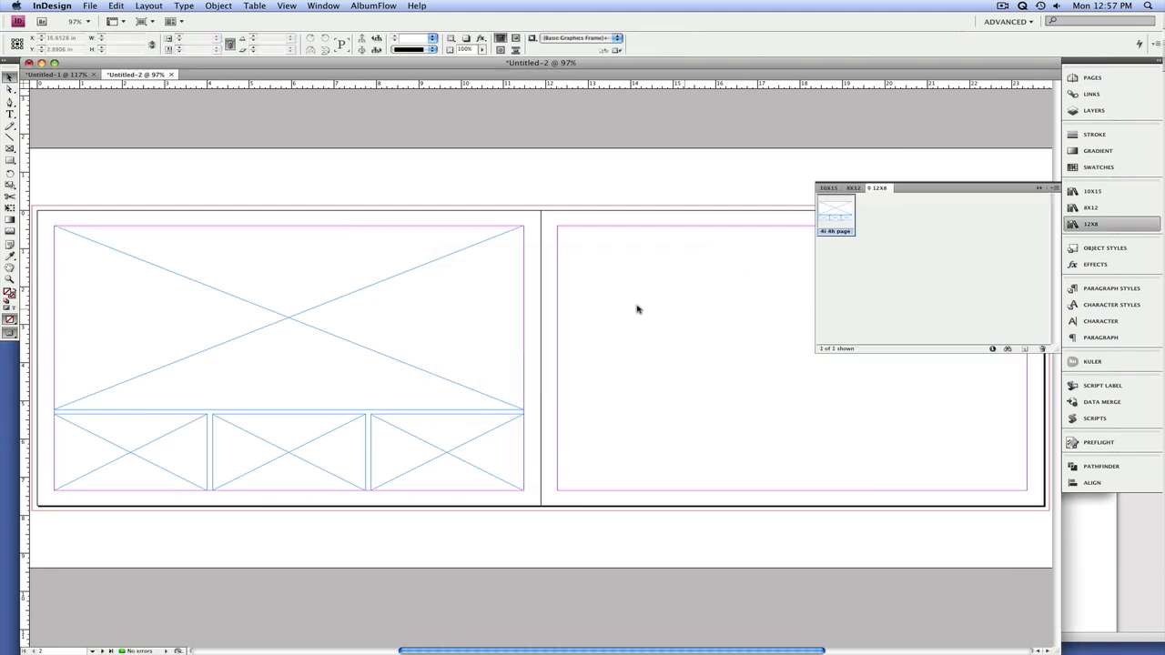
# Step: Delete the four frames from the left page, place the "4i 4h page" item from the 12x8 library there, and collapse the library
pyautogui.moveTo(105, 209); pyautogui.dragTo(471, 512)
pyautogui.press('Delete')
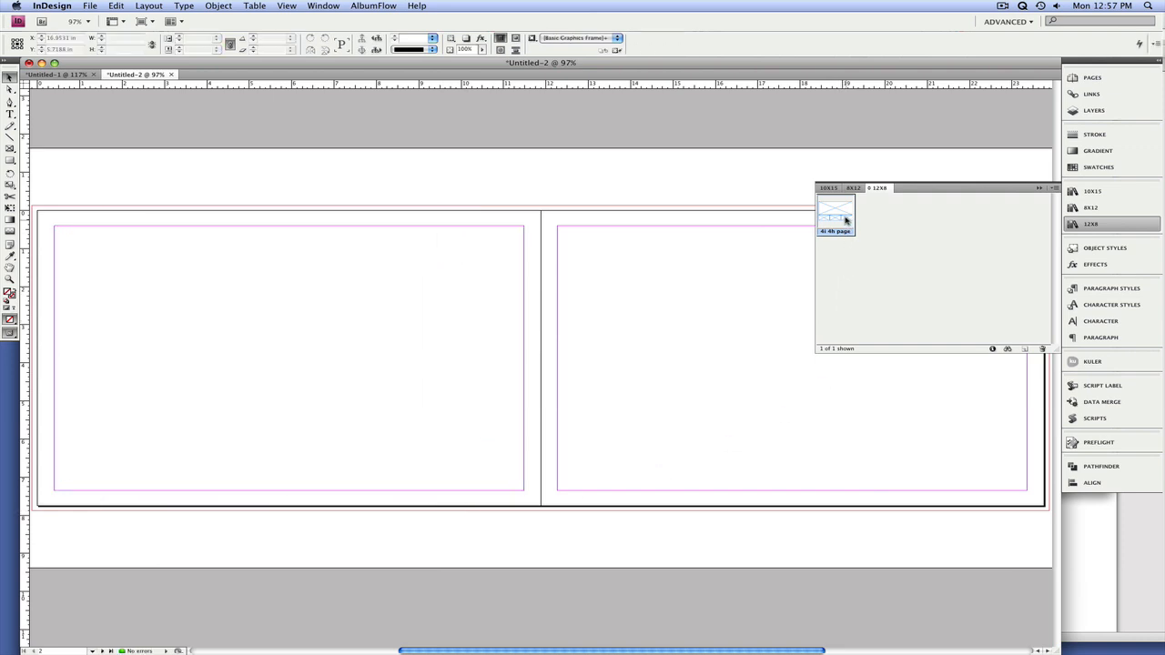
pyautogui.rightClick(843, 211)
pyautogui.click(869, 214)
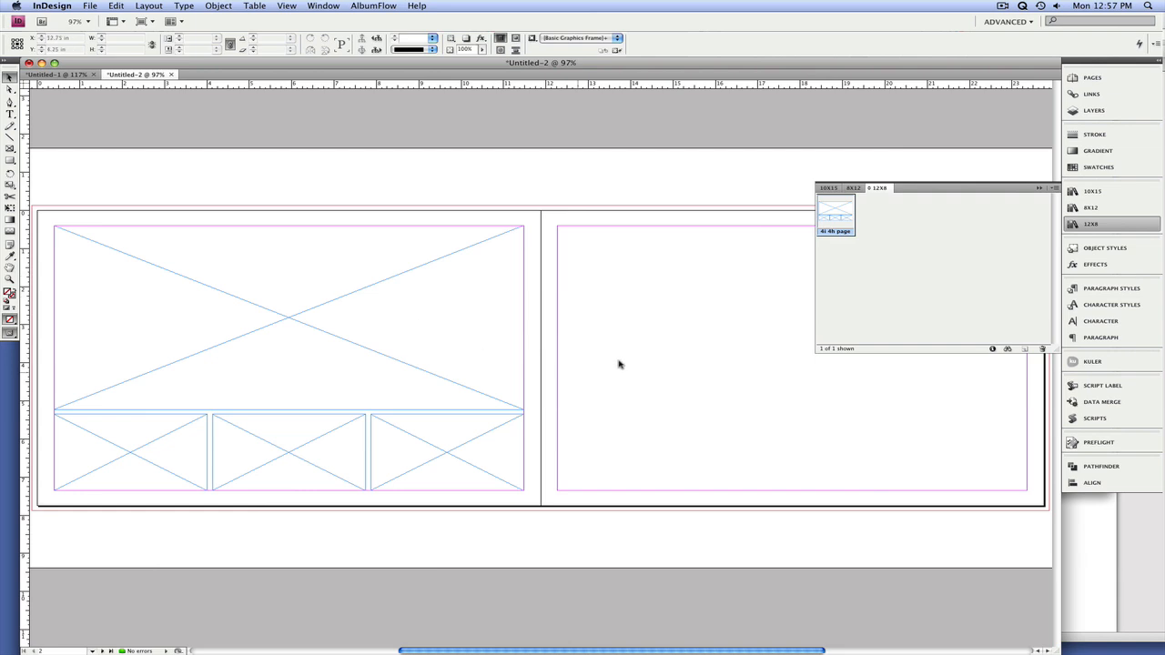
pyautogui.click(1039, 189)
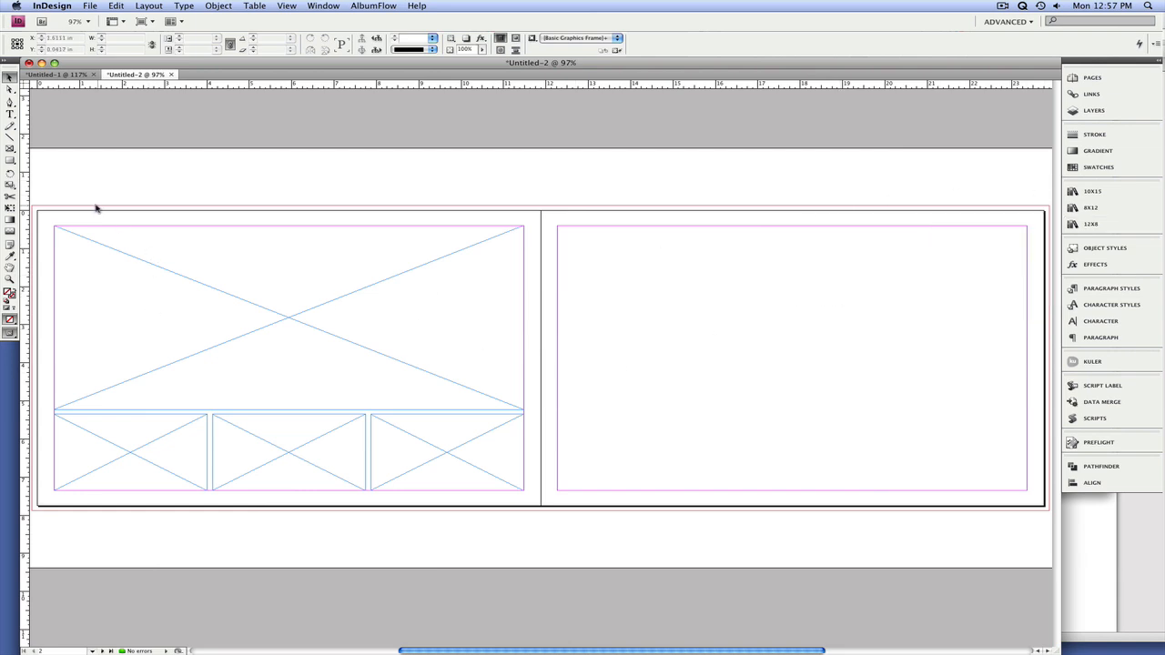
# Step: Set all four page margins of the Untitled-2 spread to 0.6 in
pyautogui.click(142, 6)
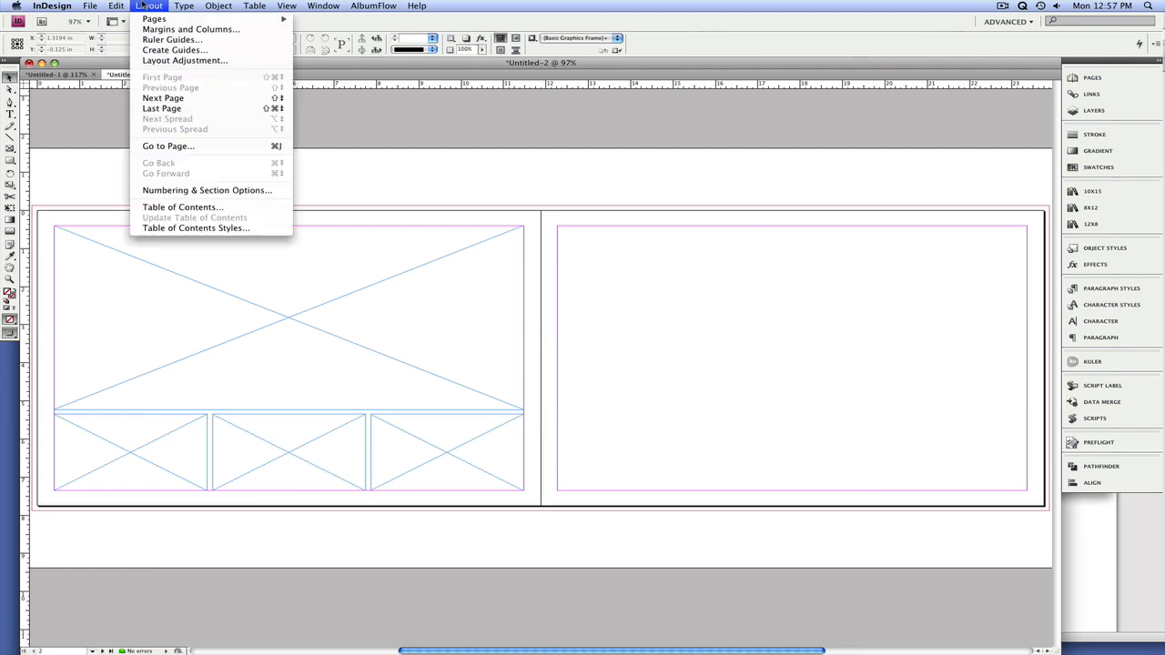
pyautogui.click(164, 30)
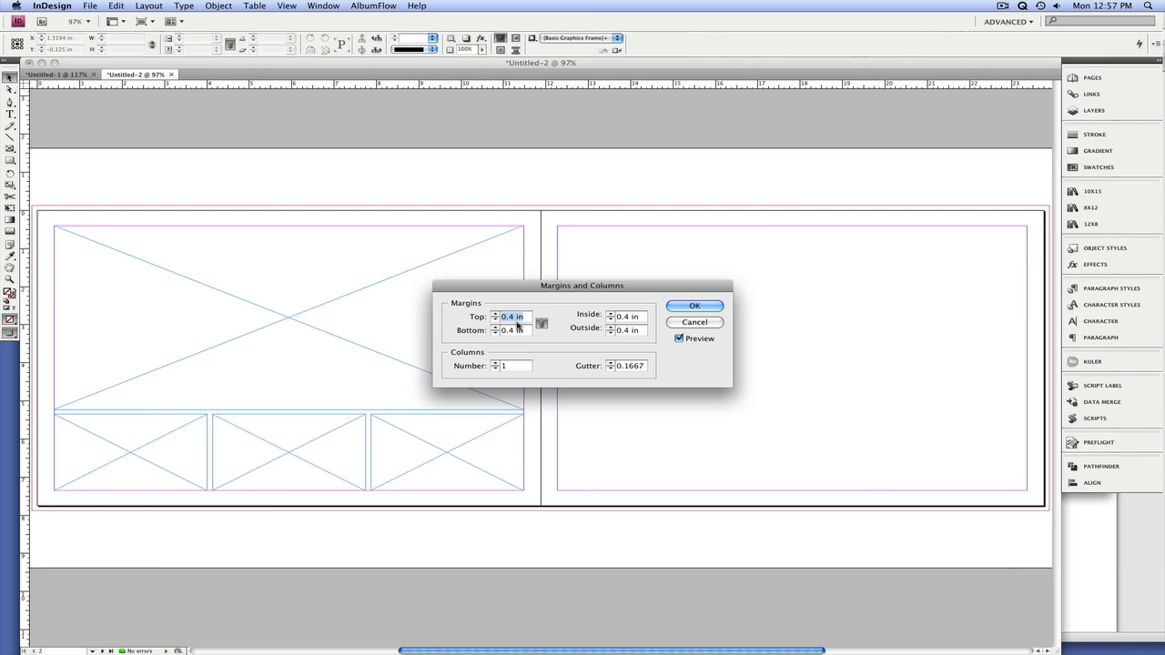
pyautogui.press('BackSpace')
pyautogui.write('0.6')
pyautogui.press('Tab')
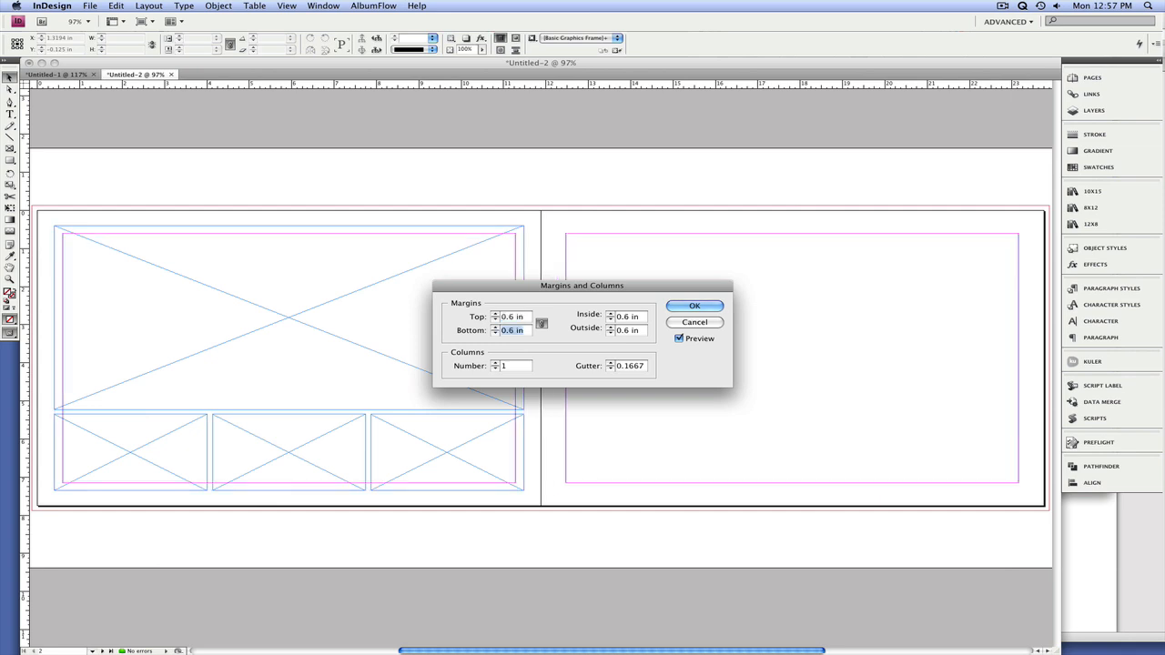
pyautogui.press('Return')
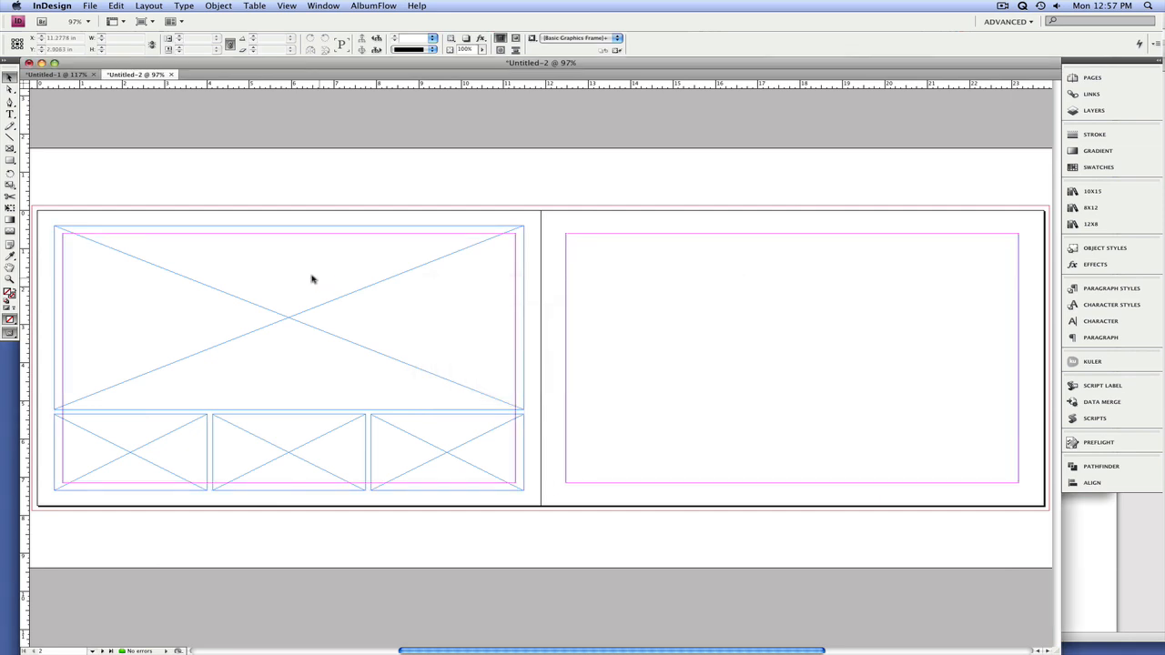
# Step: Align the placed group with the left page's top-left margin corner and scale it to fit the margins, 10.675 x 6.55 in
pyautogui.moveTo(75, 207); pyautogui.dragTo(426, 544)
pyautogui.moveTo(436, 448); pyautogui.dragTo(445, 456)
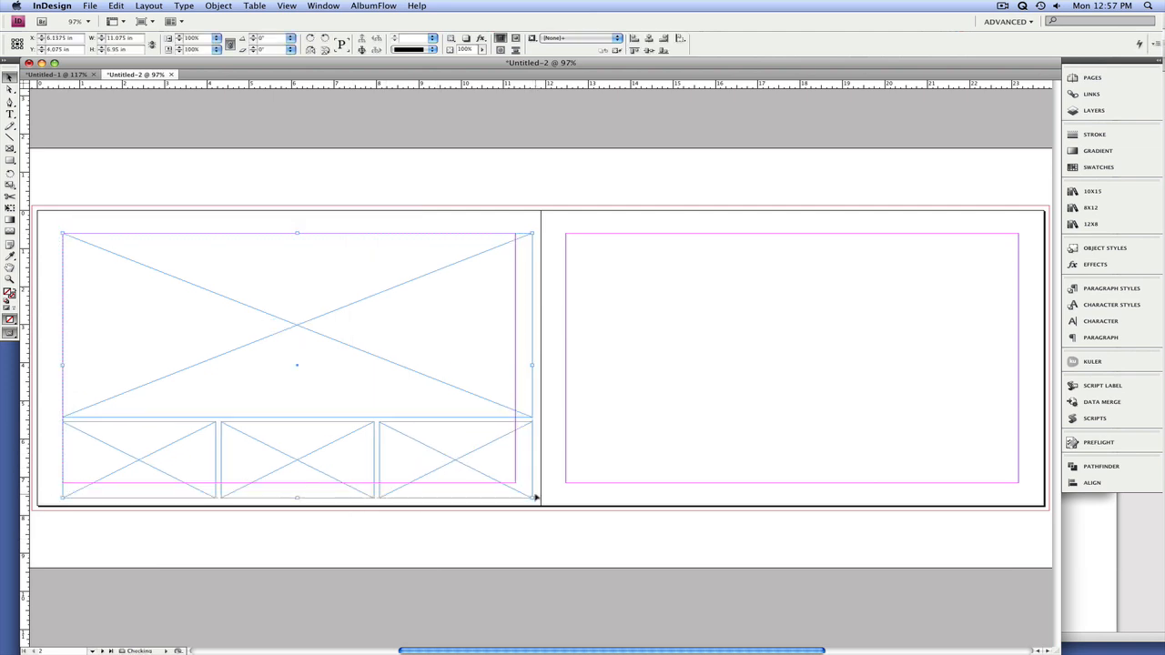
pyautogui.moveTo(531, 497); pyautogui.dragTo(515, 482)
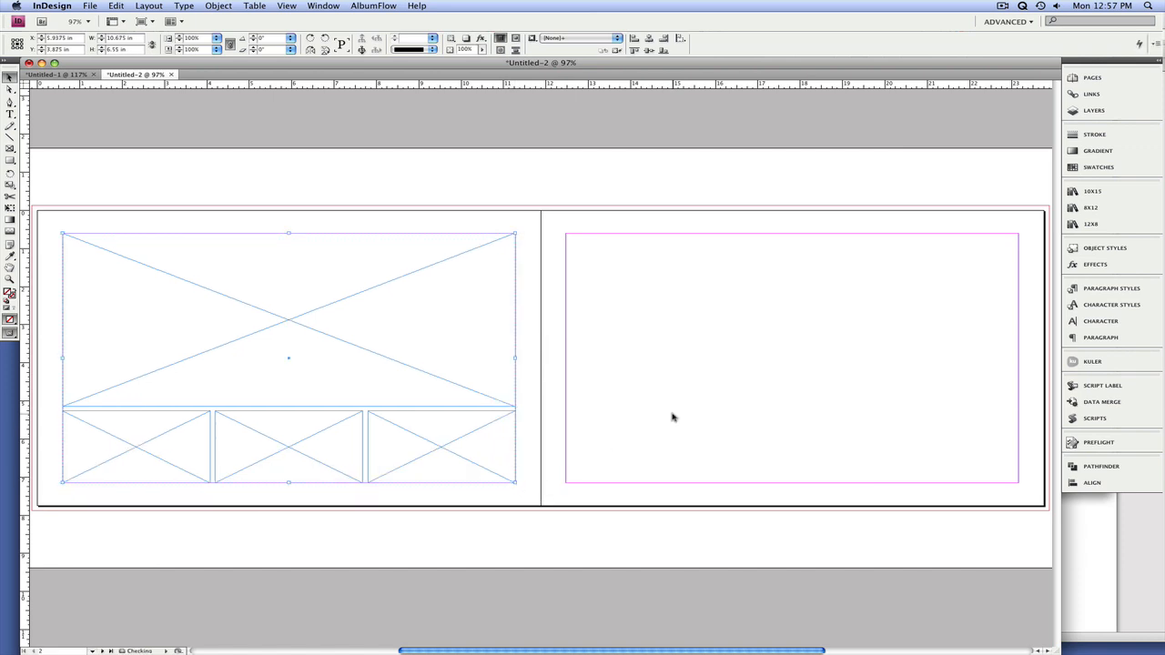
# Step: Change the gaps between the group's frames with Set Spacing to 0.2 in horizontally and vertically, using Fill Proportionally
pyautogui.click(361, 6)
pyautogui.click(400, 34)
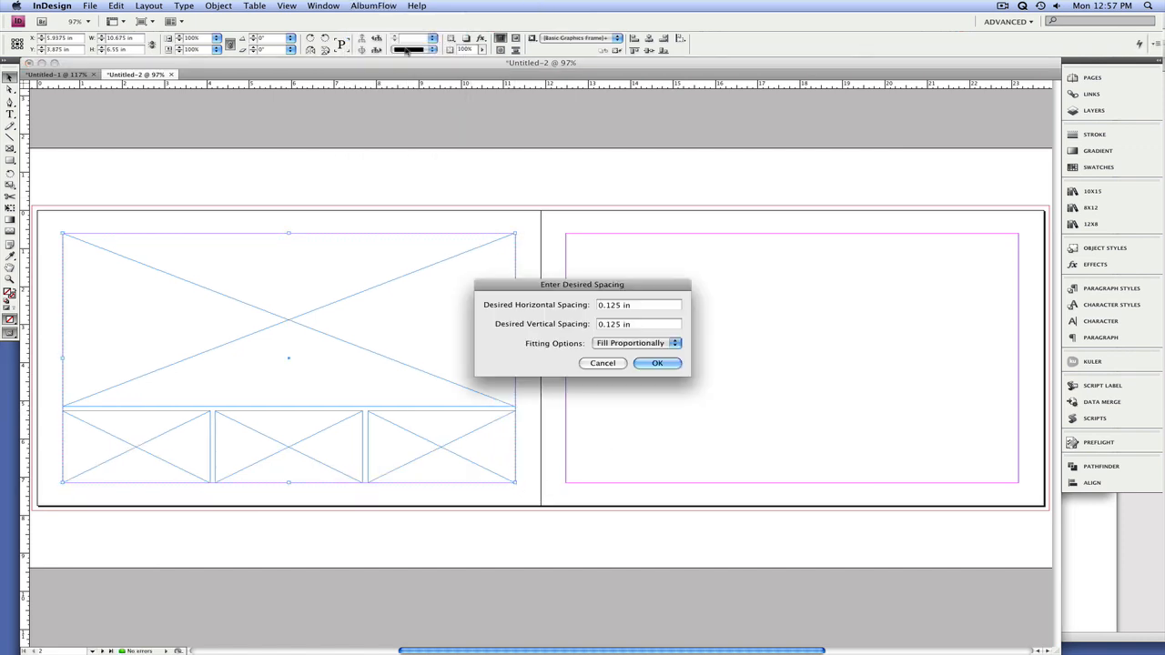
pyautogui.press('Tab')
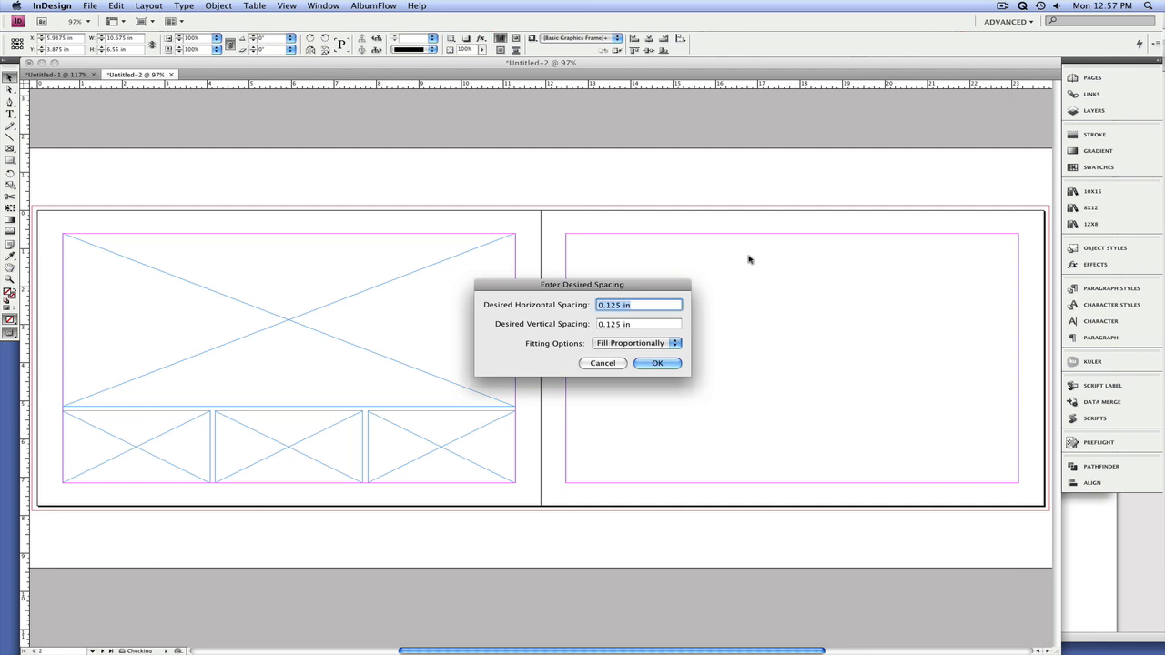
pyautogui.write('.2')
pyautogui.press('Tab')
pyautogui.write('.2')
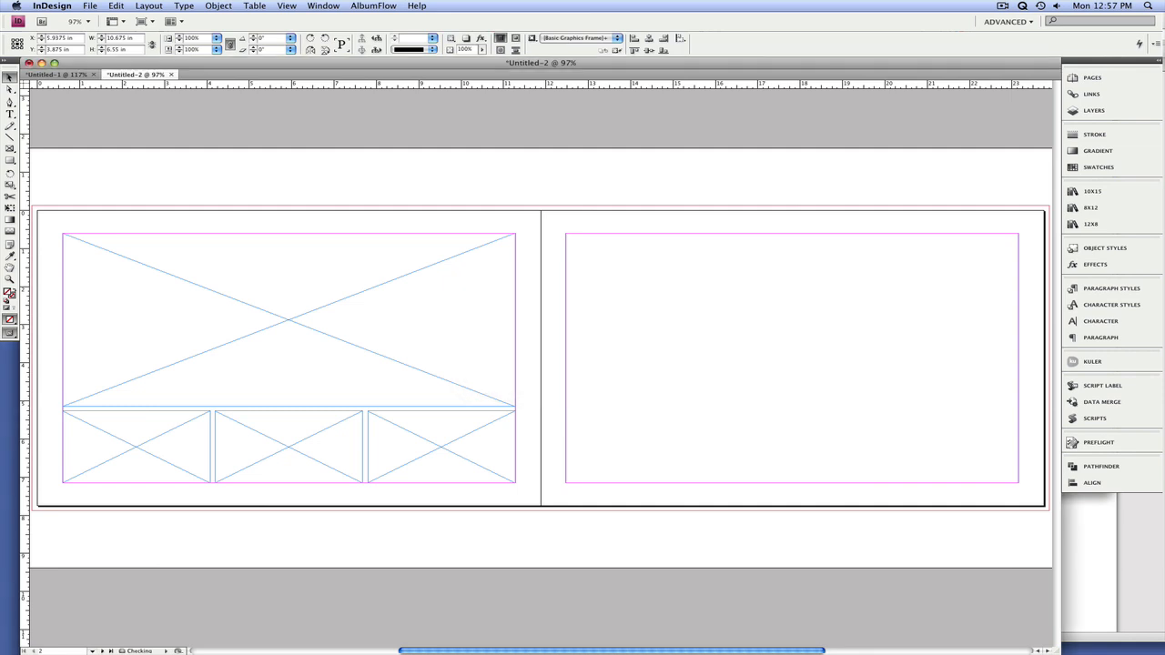
pyautogui.press('Return')
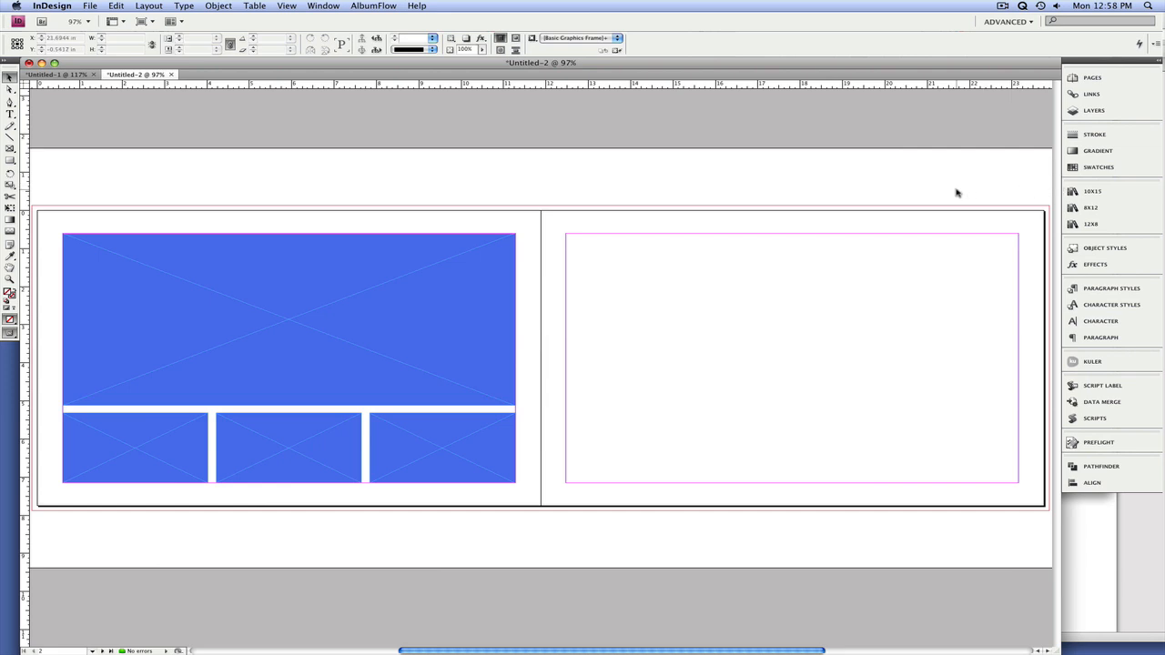
pyautogui.click(369, 8)
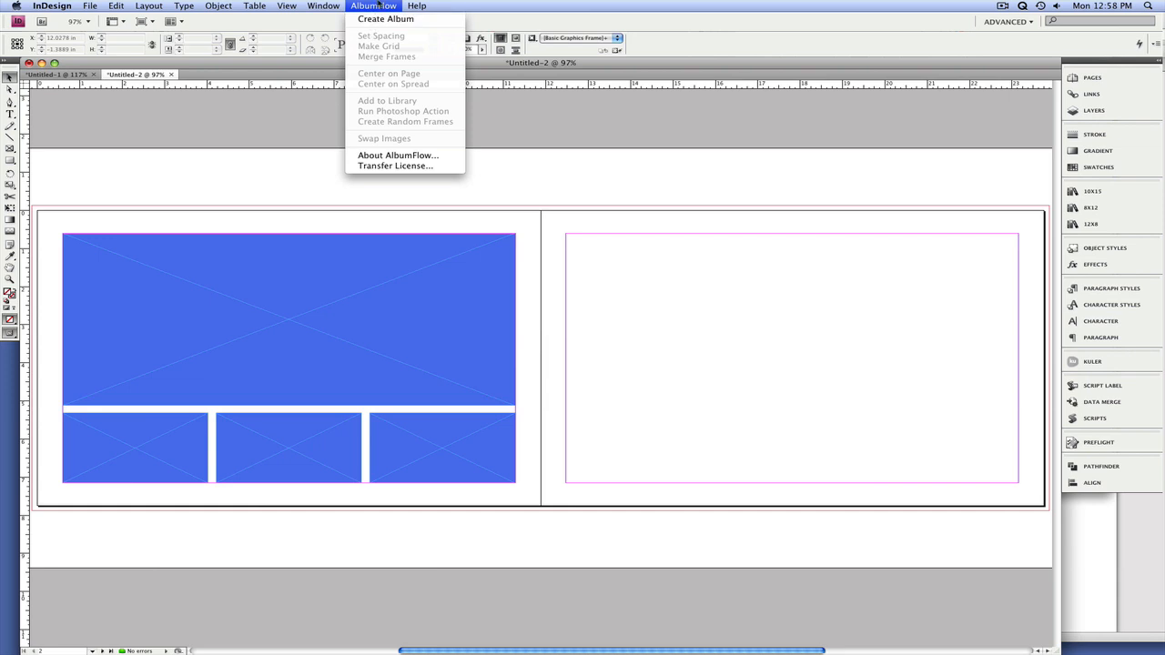